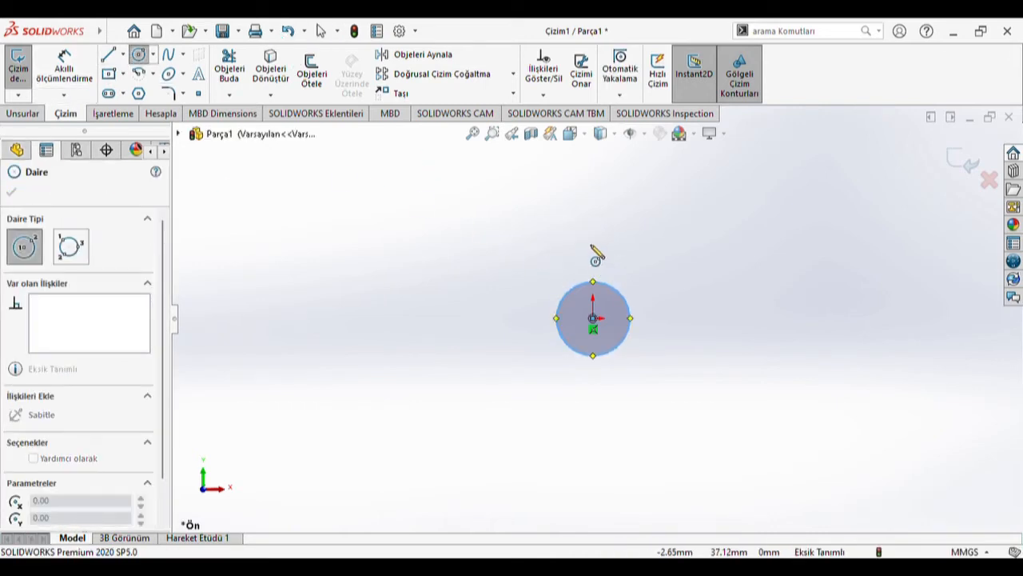
# Sketch a smaller circle about 46 mm directly above the origin and set the origin circle's diameter to 10 mm
pyautogui.click(592, 226)
pyautogui.click(598, 204)
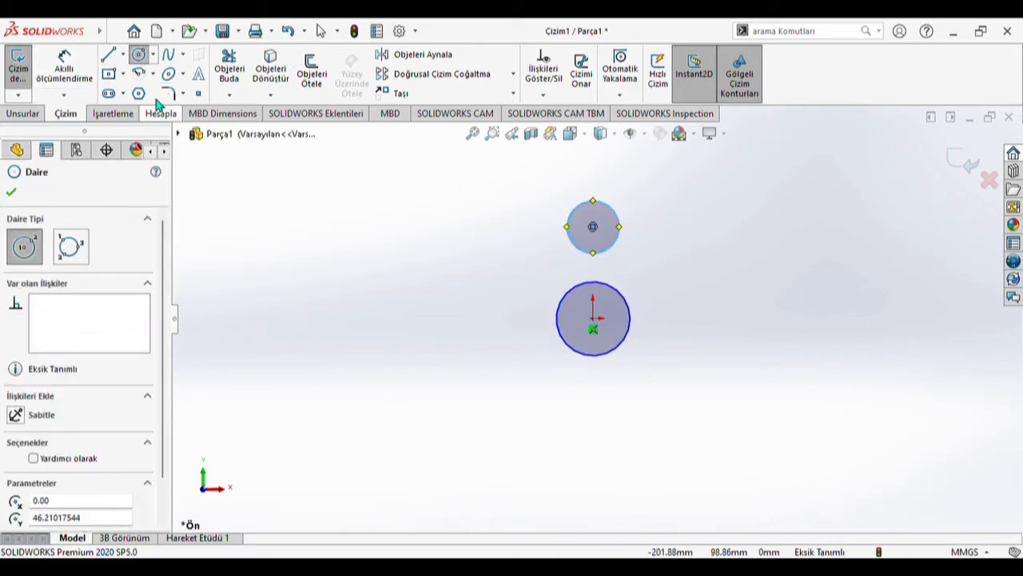
pyautogui.click(64, 66)
pyautogui.click(655, 317)
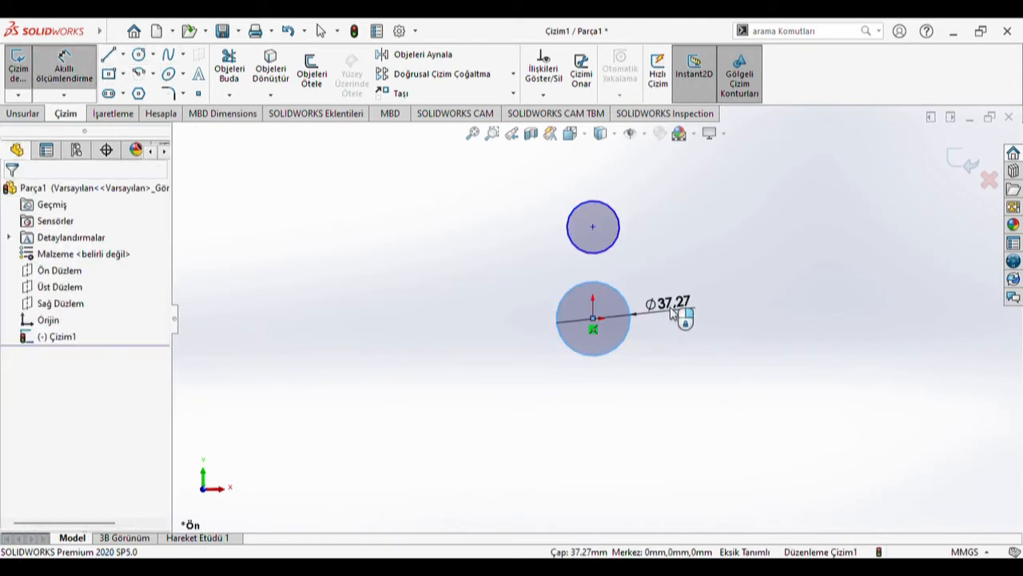
pyautogui.click(671, 314)
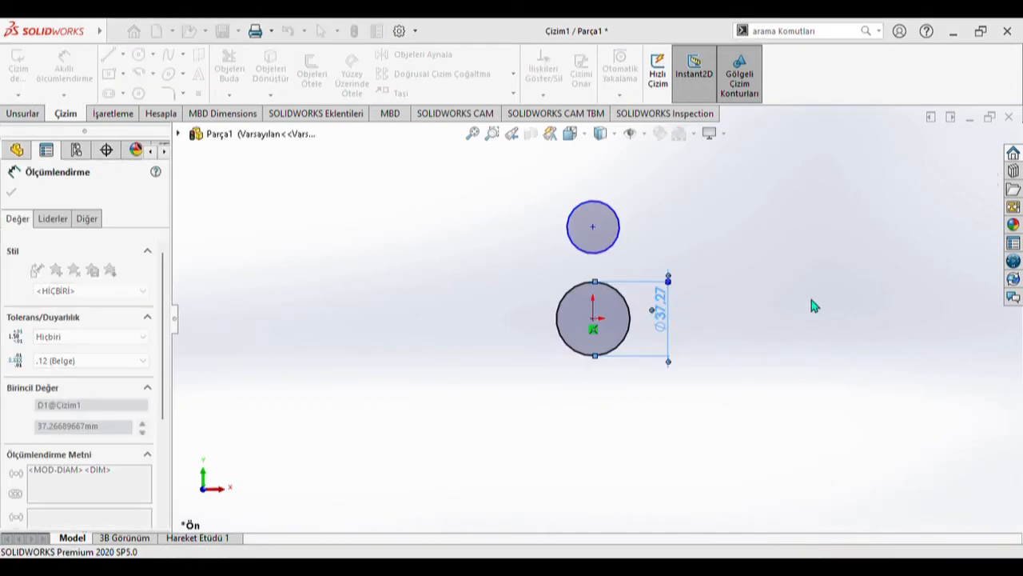
pyautogui.press('Escape')
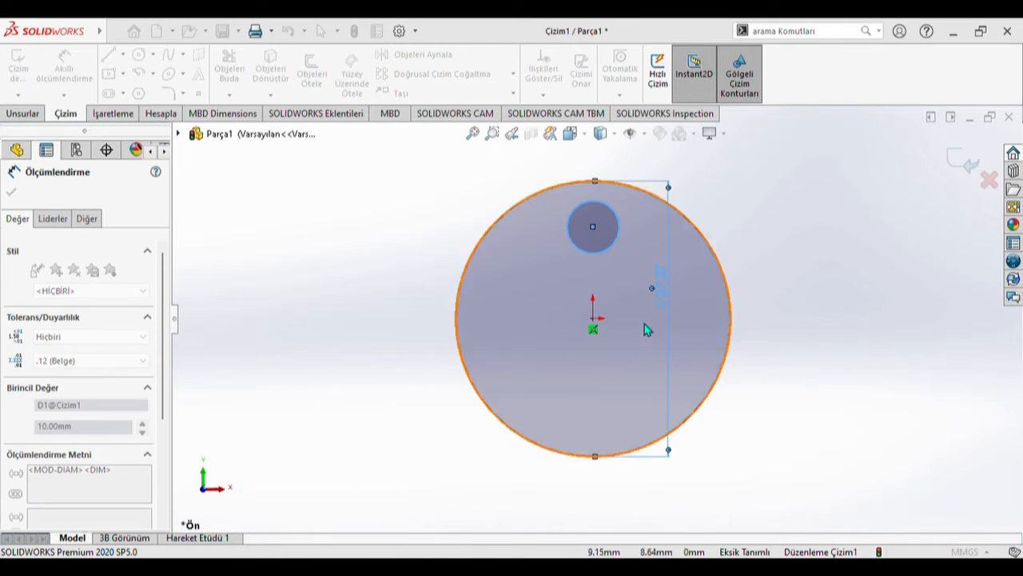
# Dimension the upper circle's diameter as 6 mm
pyautogui.click(619, 227)
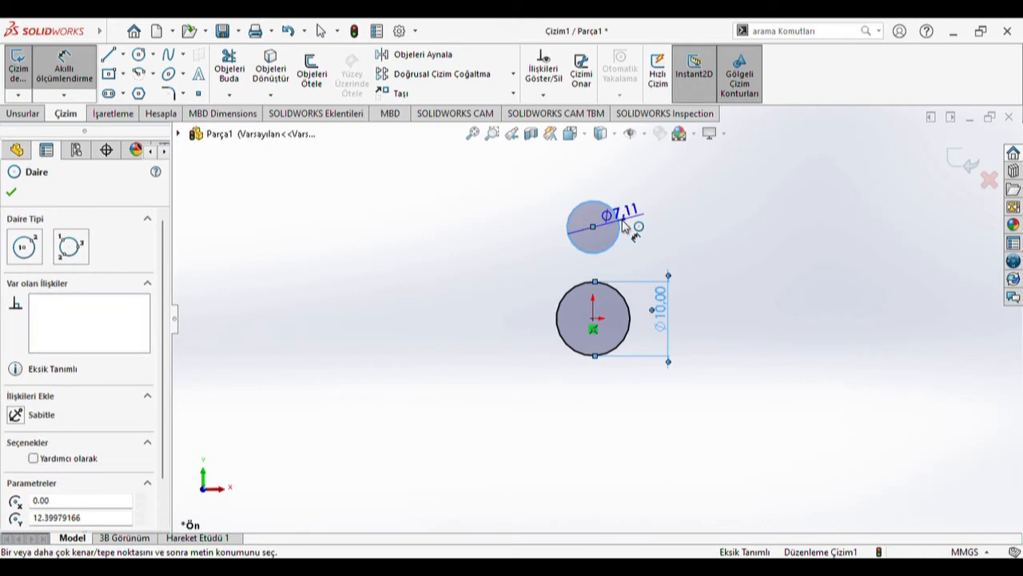
pyautogui.click(669, 244)
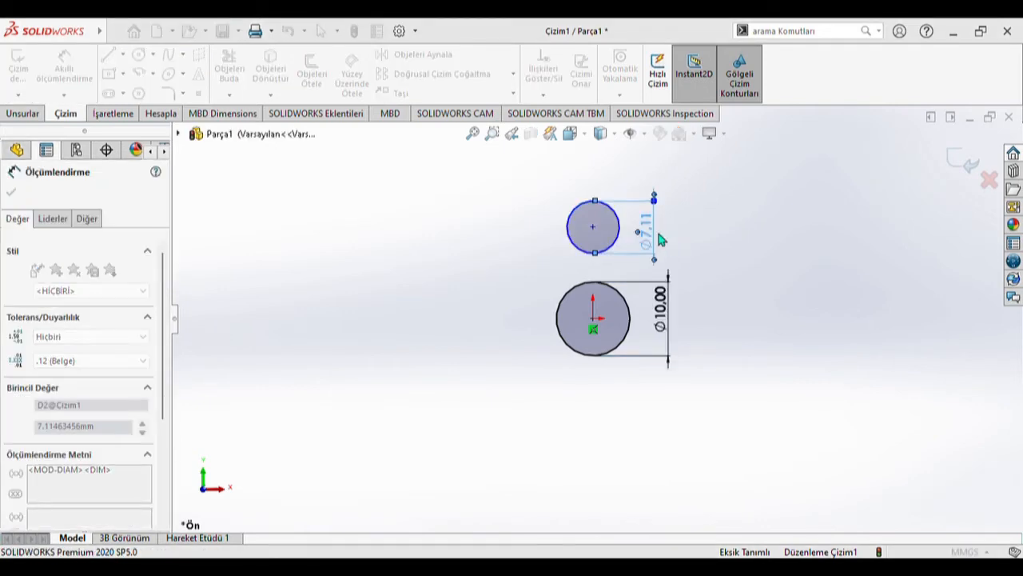
pyautogui.write('6')
pyautogui.press('Return')
# Add a 1 mm vertical dimension between the centres of the two circles
pyautogui.click(576, 239)
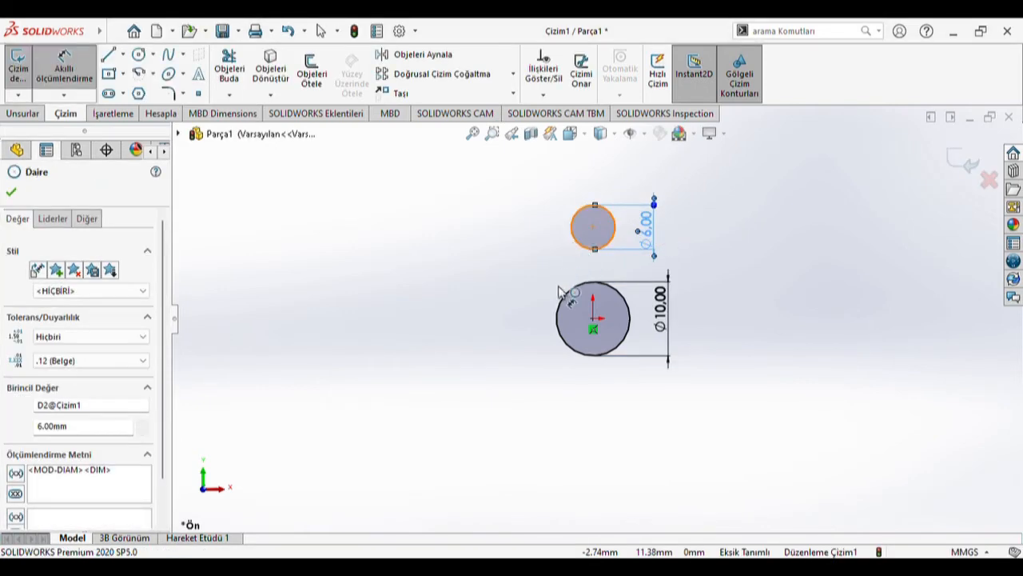
pyautogui.click(562, 292)
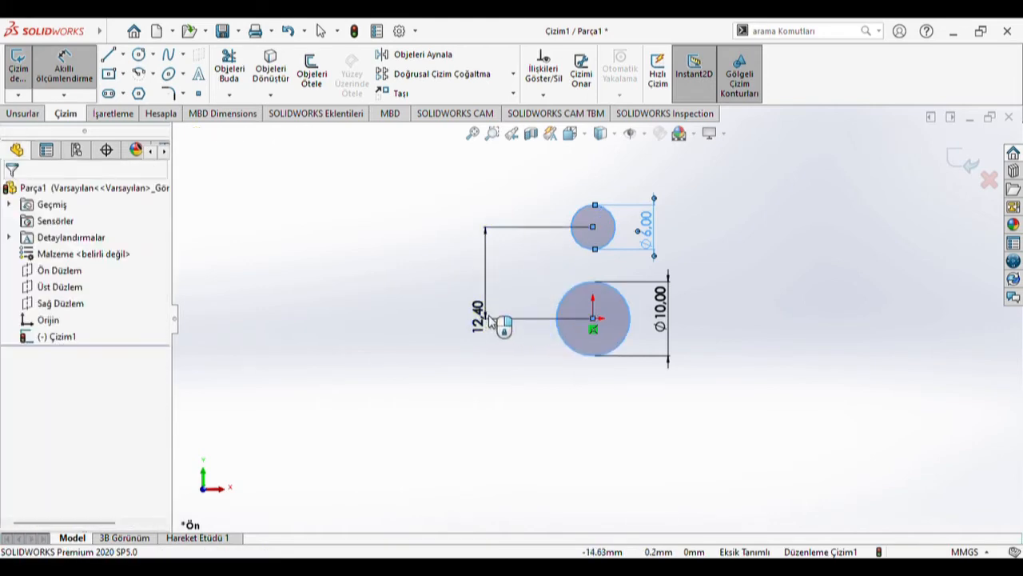
pyautogui.click(487, 320)
pyautogui.write('1')
pyautogui.press('Return')
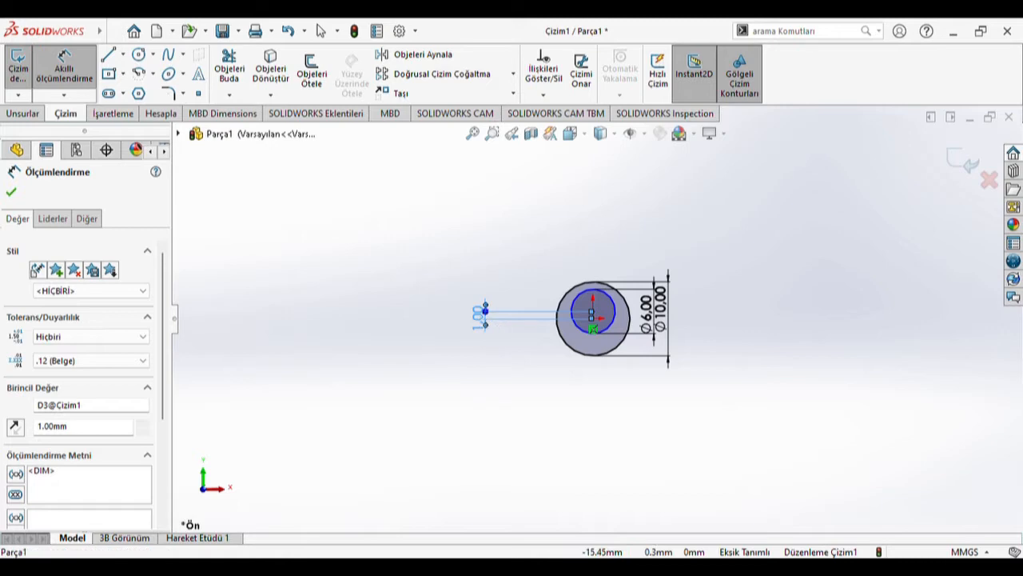
# Set the vertical centre distance between the two circles to 10 mm
pyautogui.click(491, 327)
pyautogui.doubleClick(480, 319)
pyautogui.write('10')
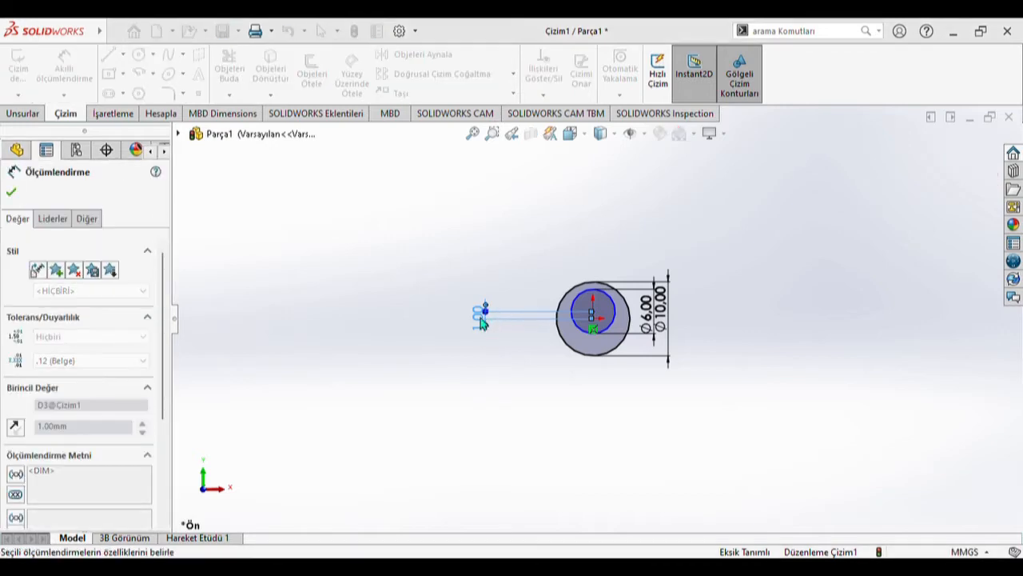
pyautogui.press('Return')
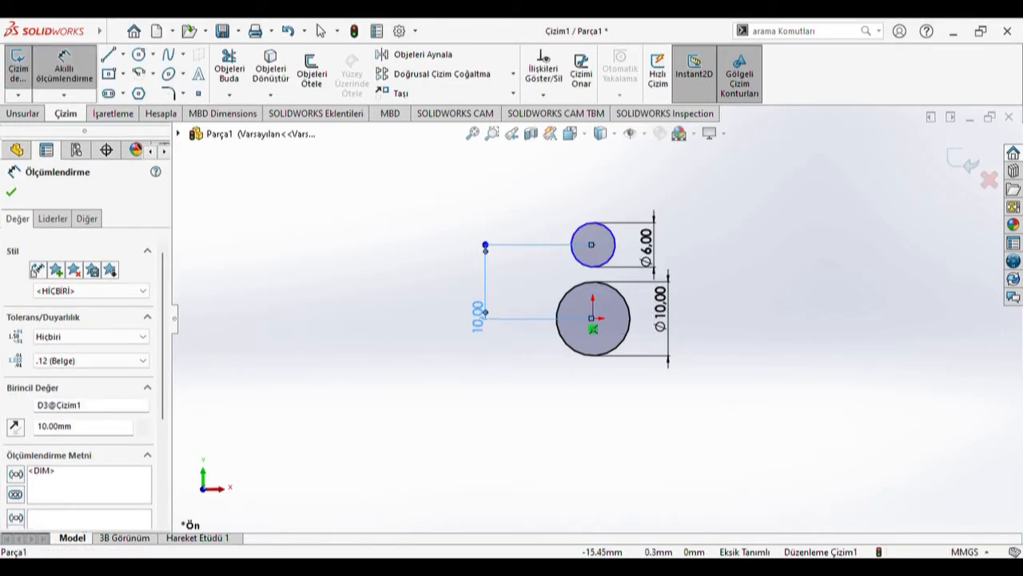
# Set the vertical centre distance between the two circles to 9 mm
pyautogui.click(490, 326)
pyautogui.doubleClick(490, 326)
pyautogui.write('9')
pyautogui.press('Return')
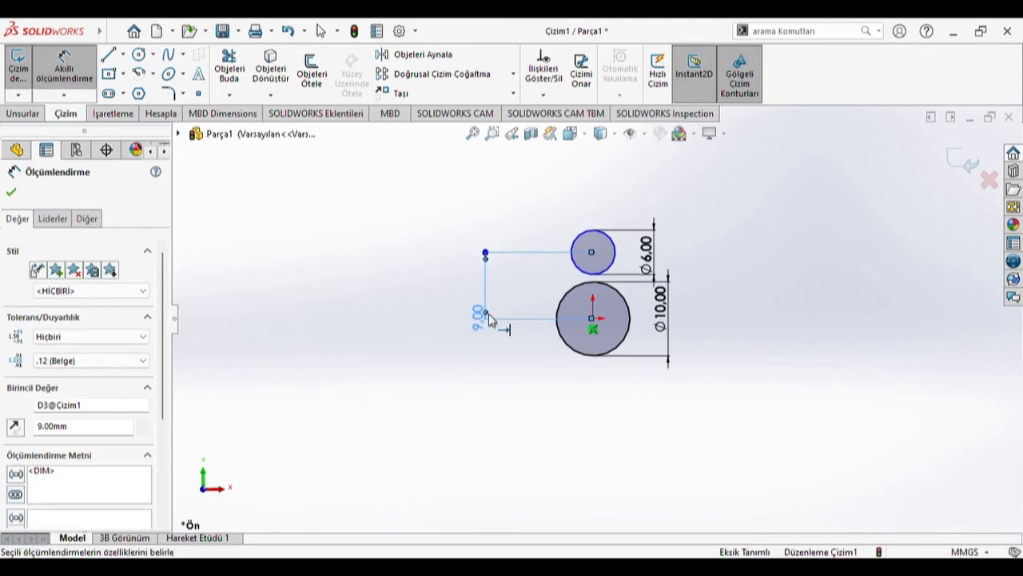
# Sketch a line tangent to both circles along their right sides
pyautogui.click(109, 56)
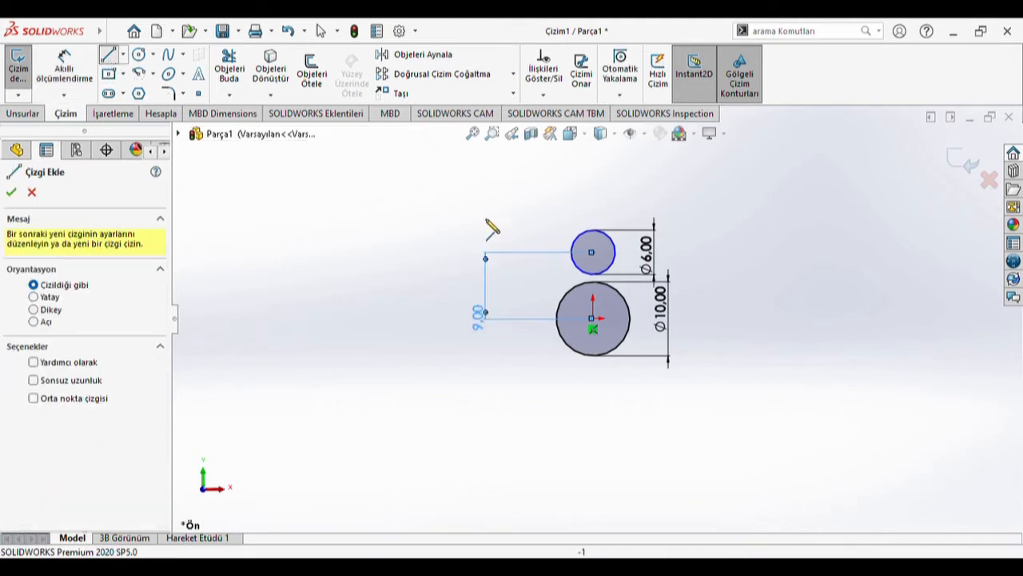
pyautogui.click(616, 253)
pyautogui.click(631, 315)
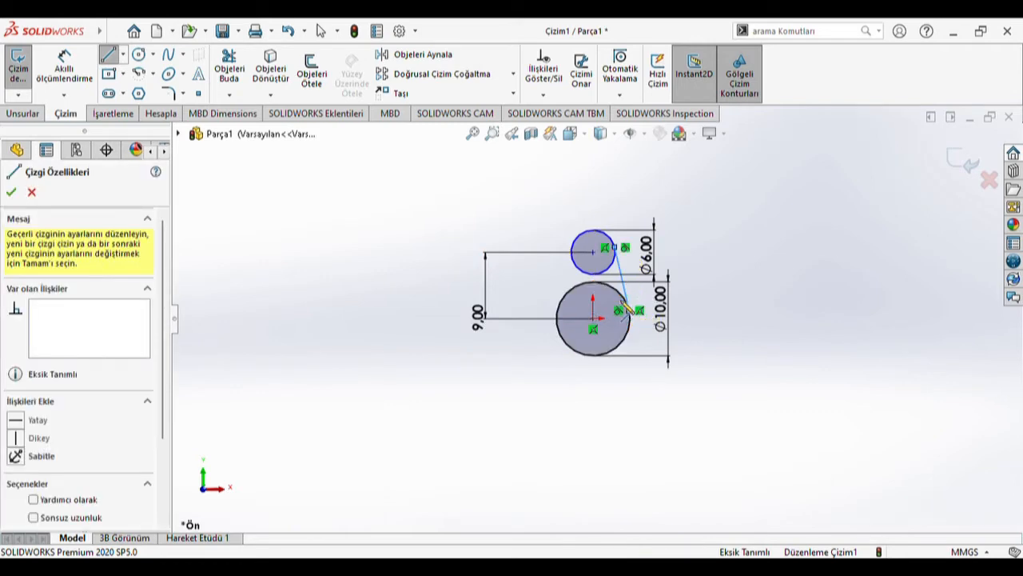
pyautogui.scroll(3, 609, 276)
pyautogui.scroll(1, 610, 293)
# Sketch a line about 8.8 mm long joining the left sides of the two circles, tangent to the larger one
pyautogui.click(107, 56)
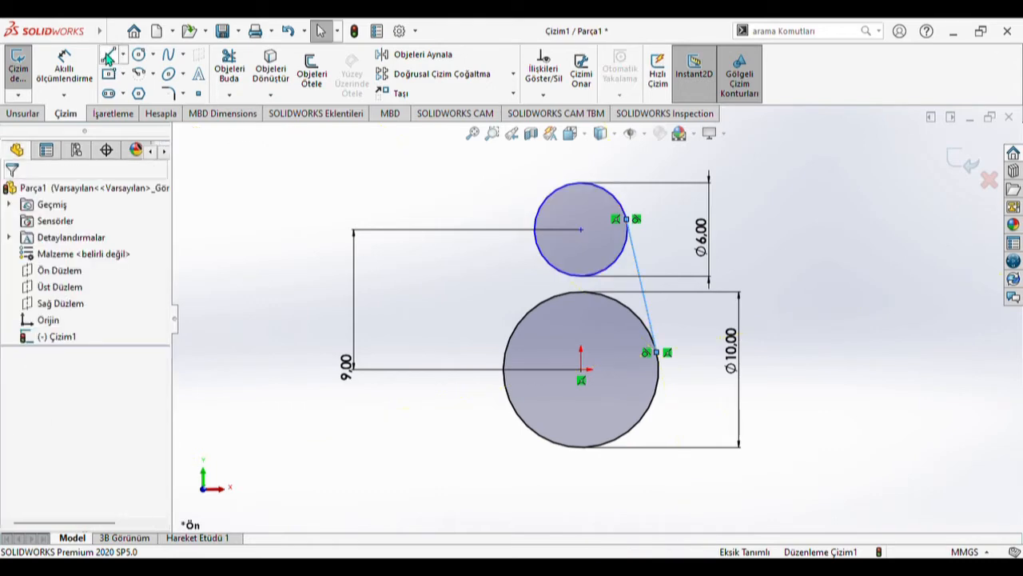
pyautogui.click(108, 56)
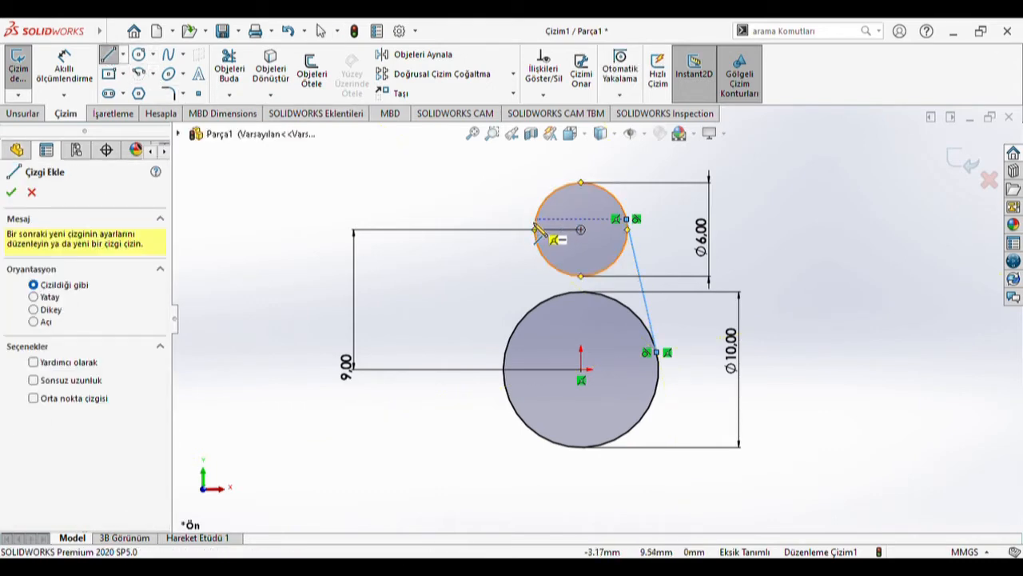
pyautogui.click(535, 230)
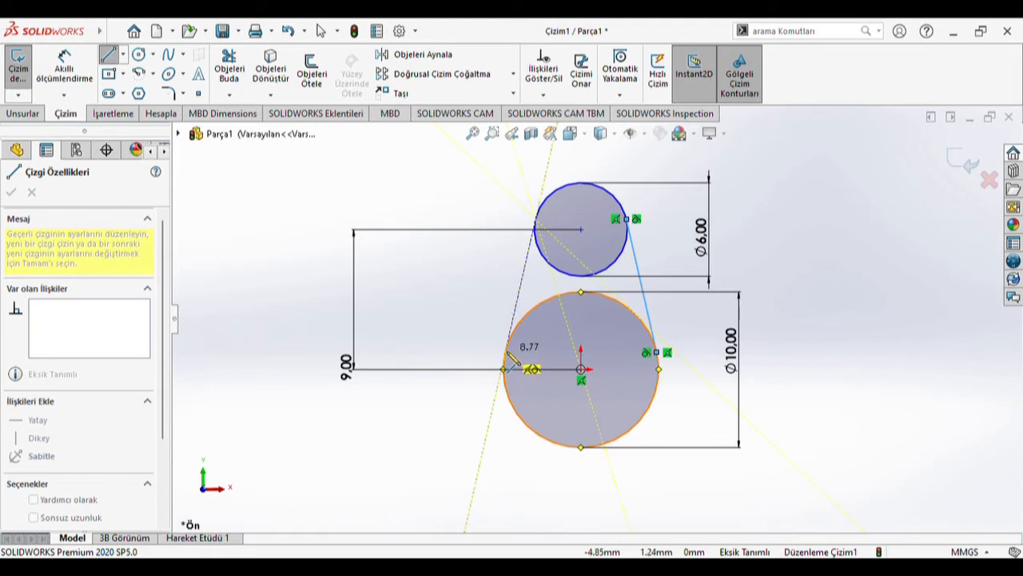
pyautogui.click(506, 352)
pyautogui.scroll(-5, 676, 365)
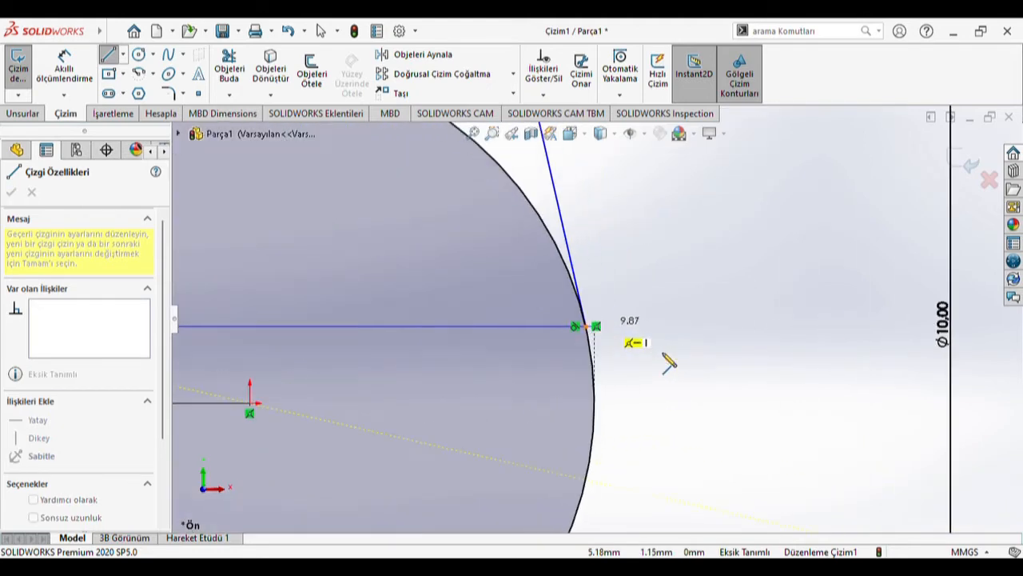
# Trim the inner arcs and the line crossing the large circle, leaving only the closed cam outline
pyautogui.click(230, 66)
pyautogui.scroll(8, 468, 194)
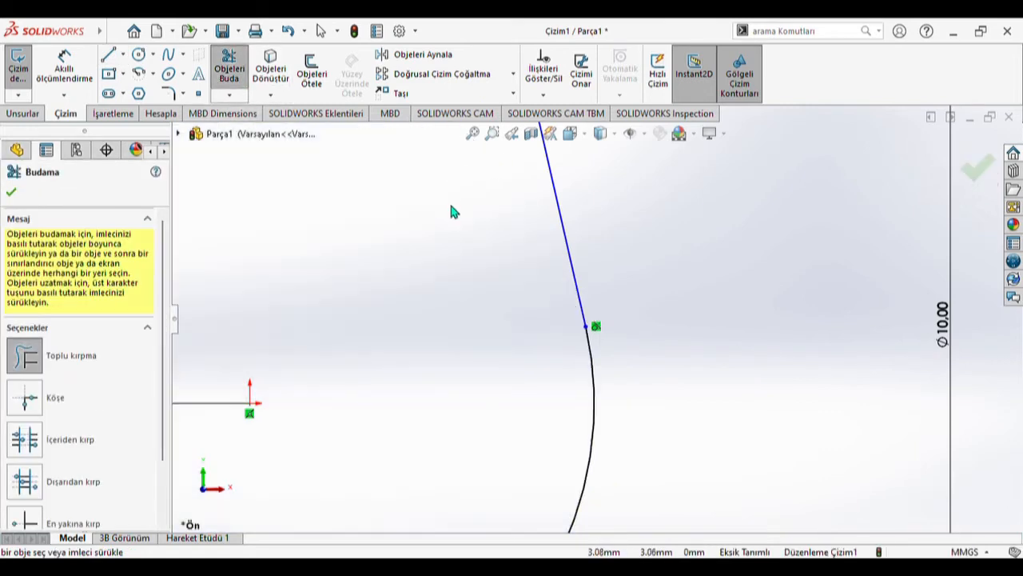
pyautogui.scroll(1, 424, 199)
pyautogui.moveTo(423, 201); pyautogui.dragTo(455, 163)
pyautogui.scroll(3, 470, 252)
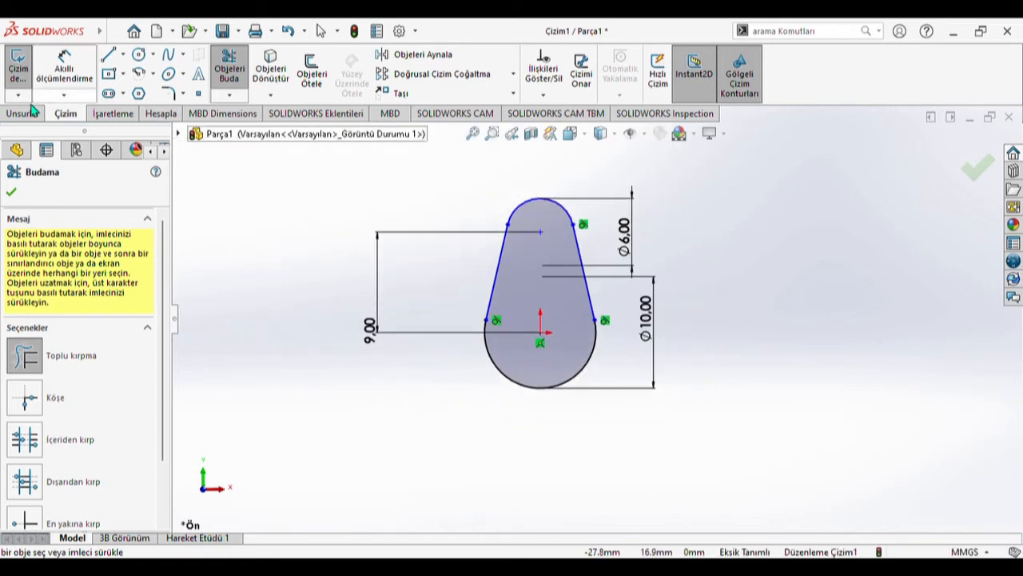
# Extrude the cam profile as a solid with a blind depth of 8 mm
pyautogui.click(22, 113)
pyautogui.click(63, 95)
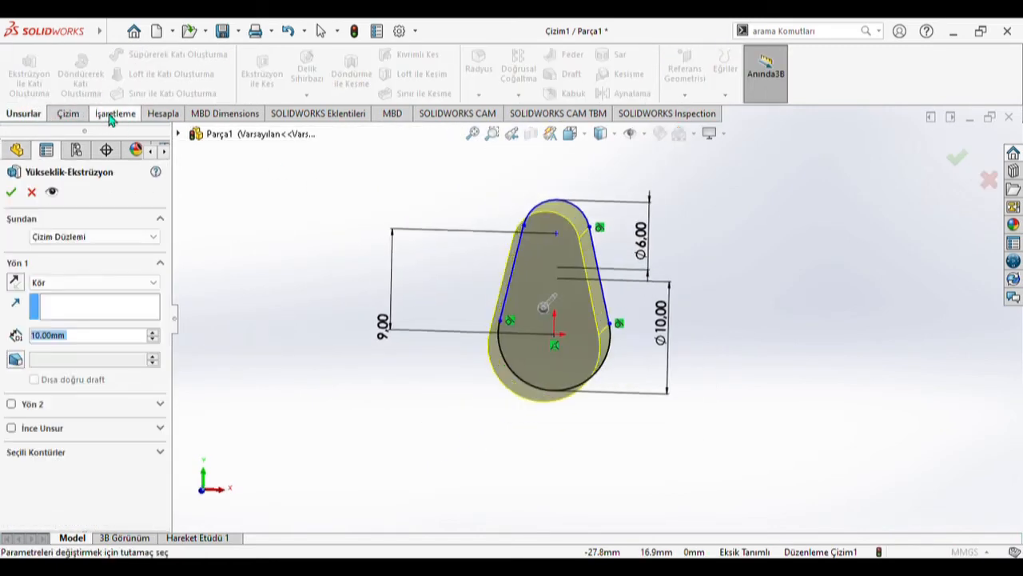
pyautogui.click(11, 192)
pyautogui.moveTo(400, 310); pyautogui.dragTo(590, 375, button='middle')
pyautogui.click(592, 379)
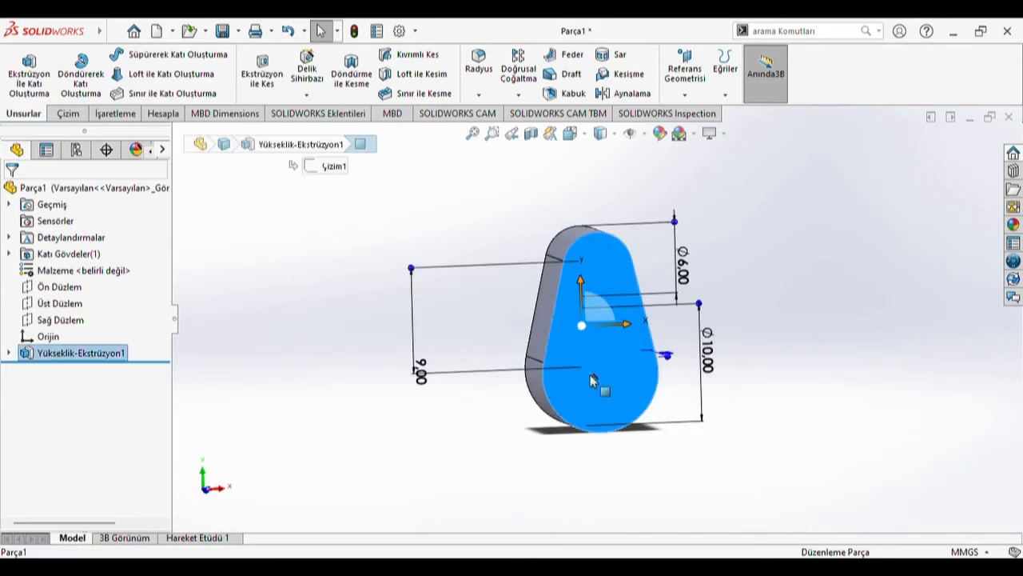
pyautogui.hotkey('ctrl', '8')
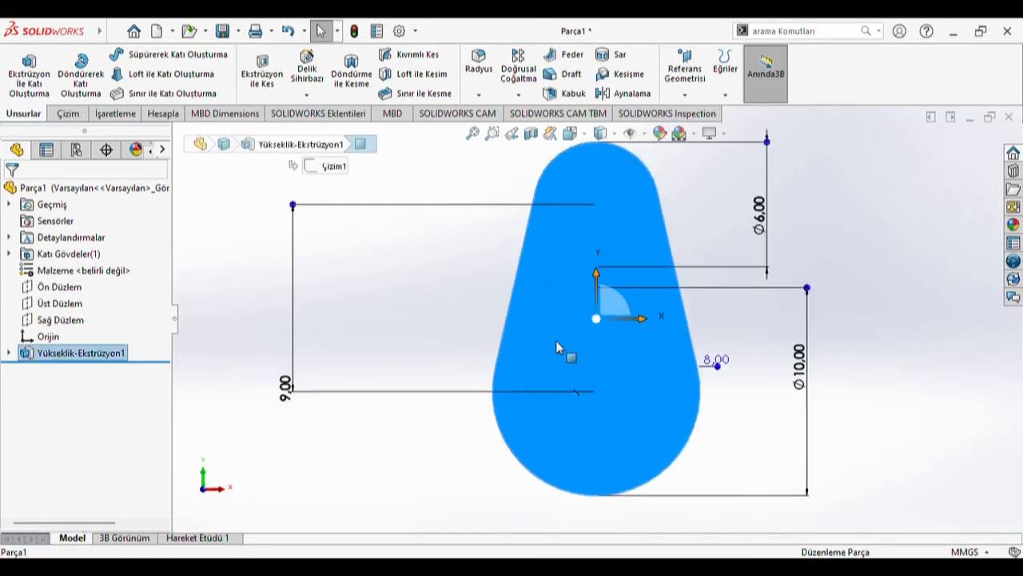
pyautogui.scroll(5, 599, 364)
pyautogui.click(491, 429)
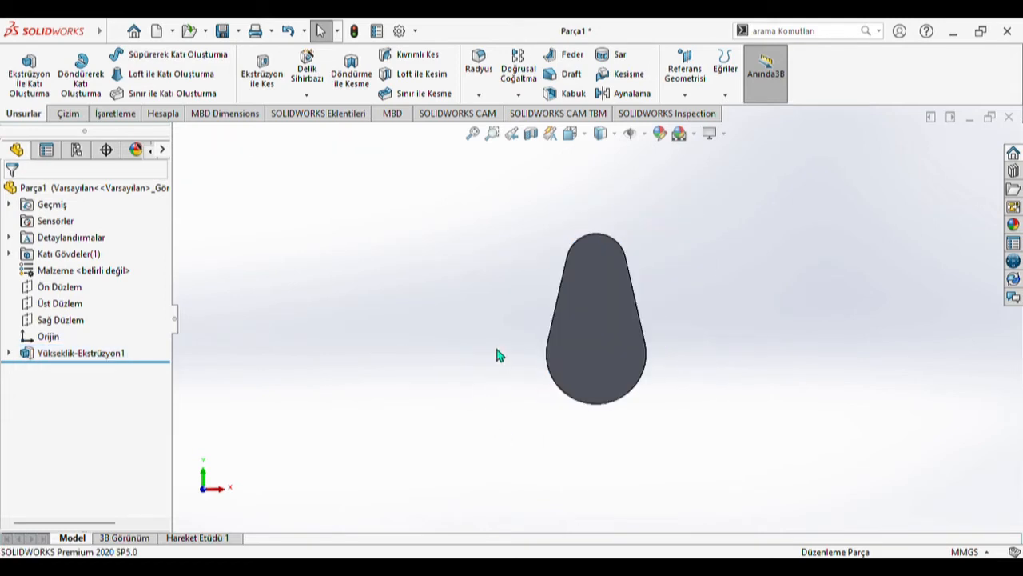
# Create a reference axis from the cam's large cylindrical face and lengthen it well past the front face
pyautogui.moveTo(460, 249); pyautogui.dragTo(387, 260, button='middle')
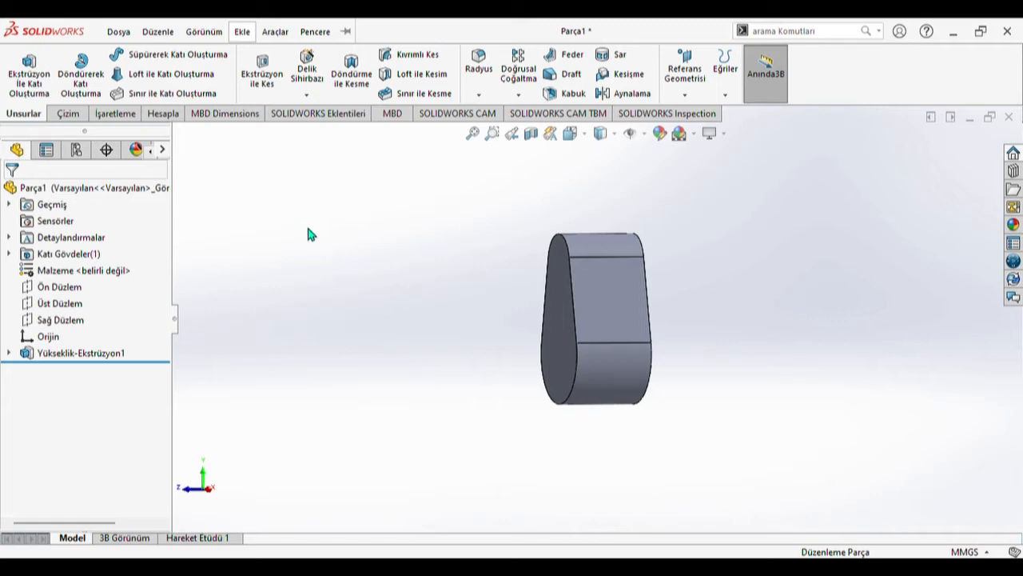
pyautogui.click(436, 278)
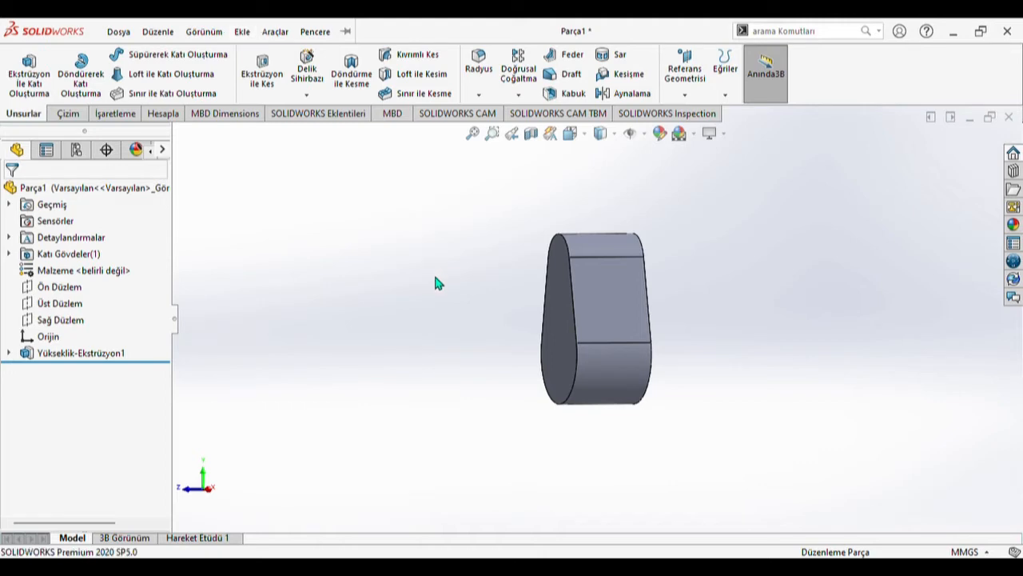
pyautogui.click(626, 379)
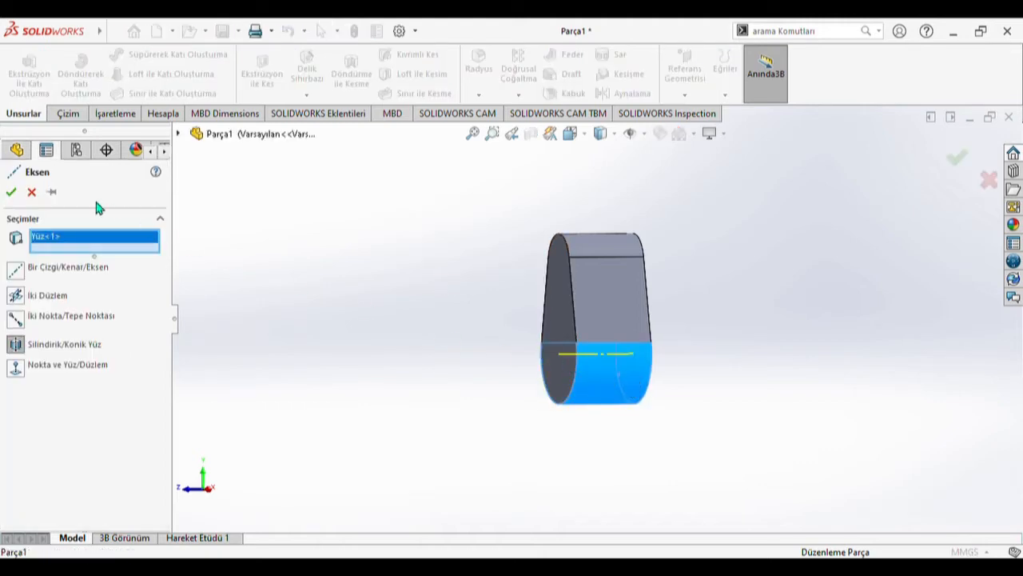
pyautogui.moveTo(570, 362); pyautogui.dragTo(304, 346)
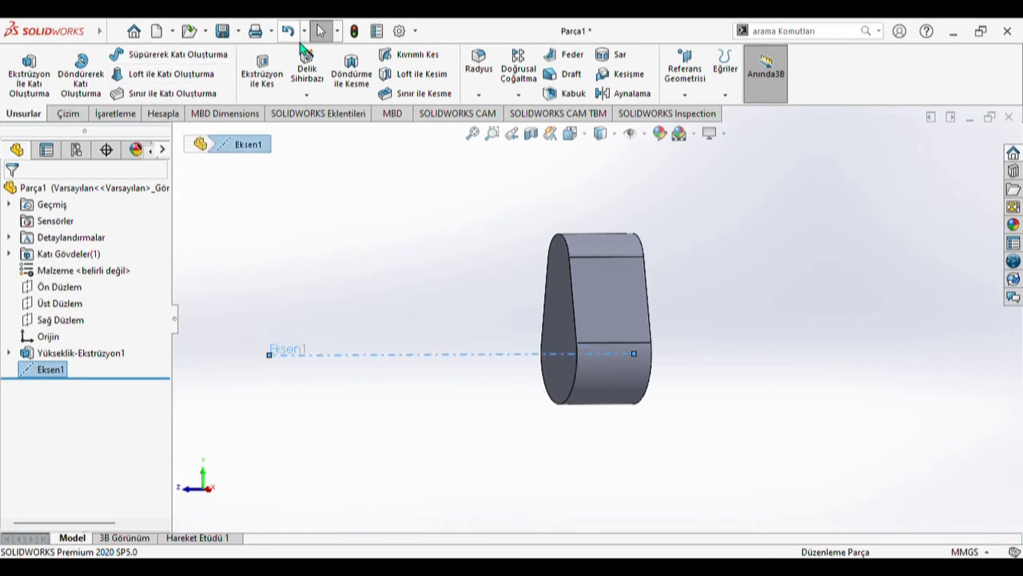
pyautogui.moveTo(100, 31)
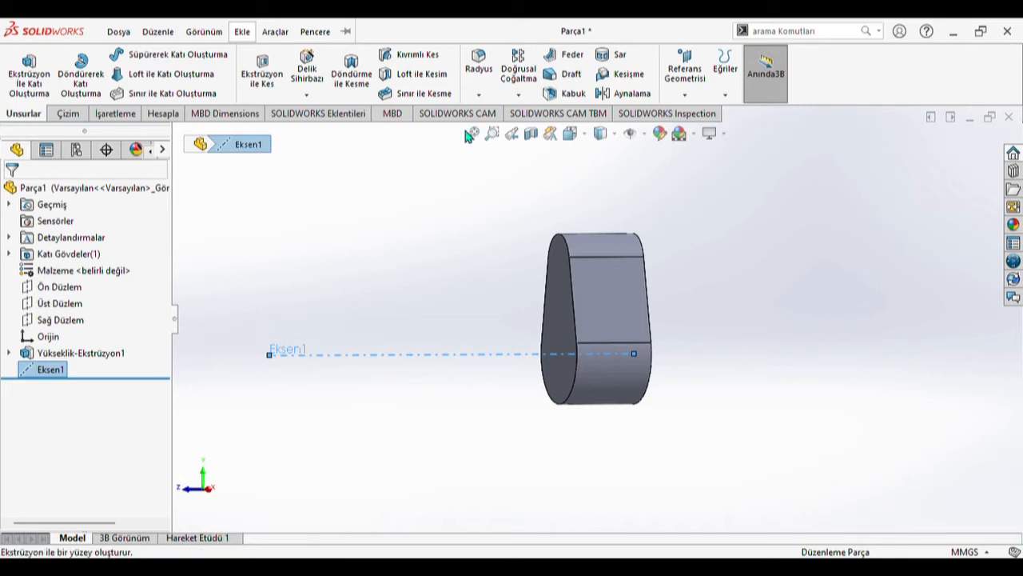
pyautogui.click(567, 308)
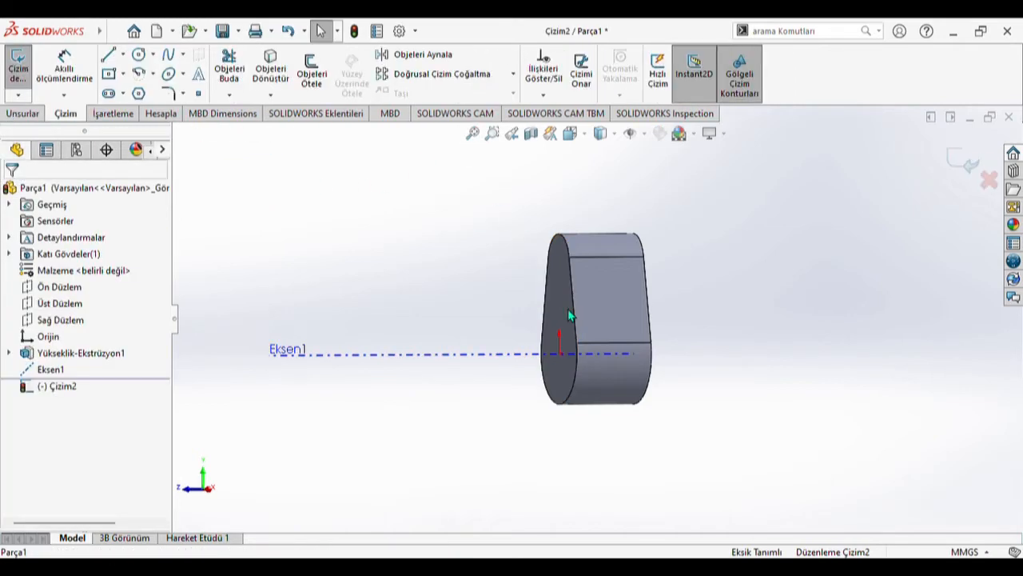
pyautogui.click(568, 314)
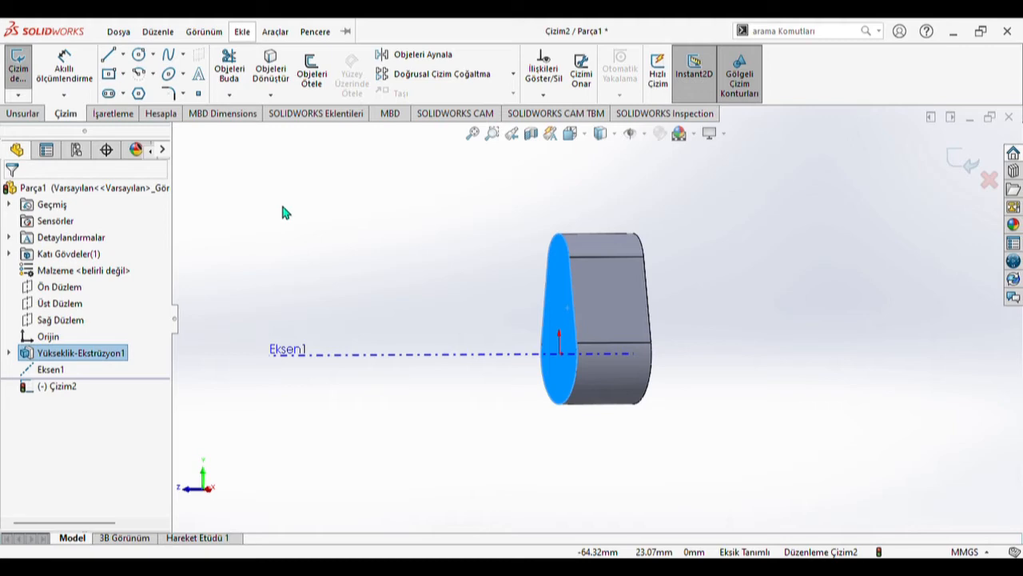
pyautogui.click(962, 164)
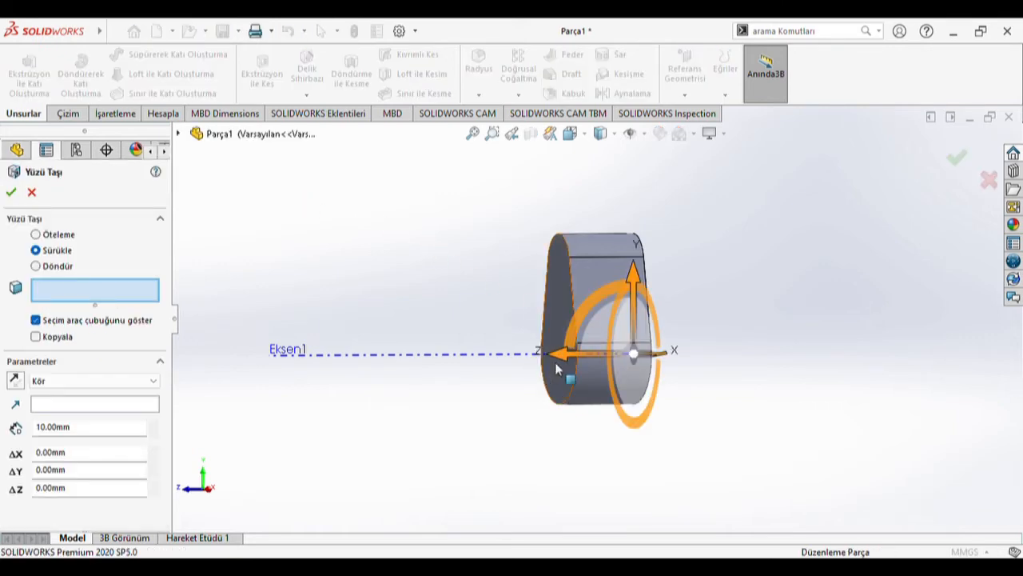
pyautogui.click(32, 193)
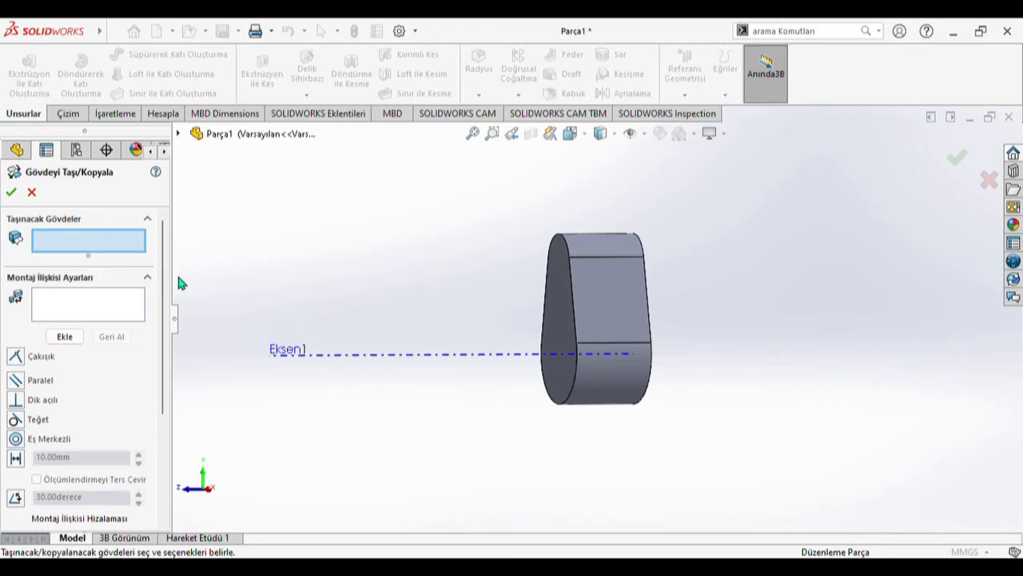
pyautogui.click(560, 319)
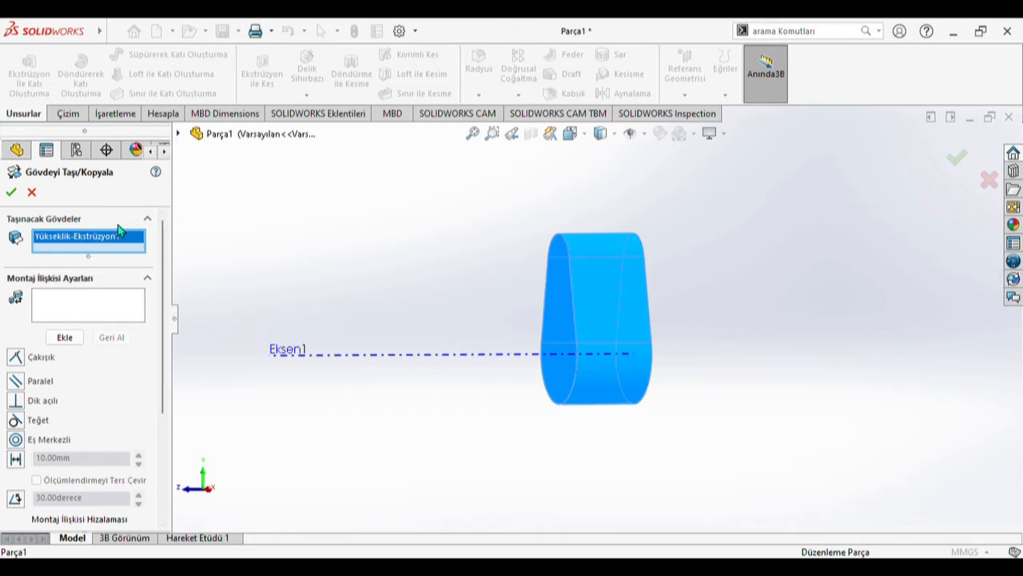
pyautogui.moveTo(164, 289); pyautogui.dragTo(156, 271)
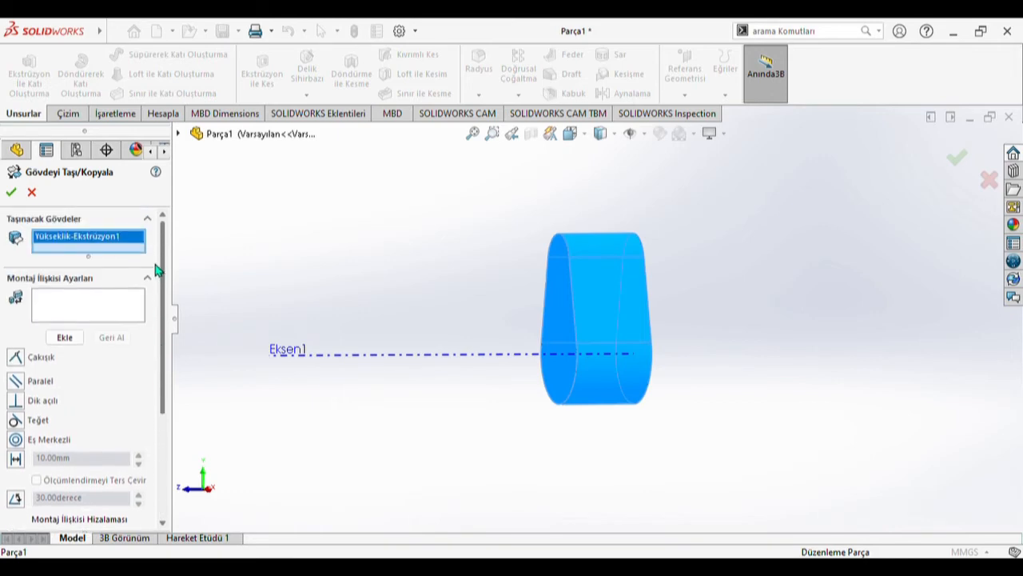
pyautogui.click(67, 311)
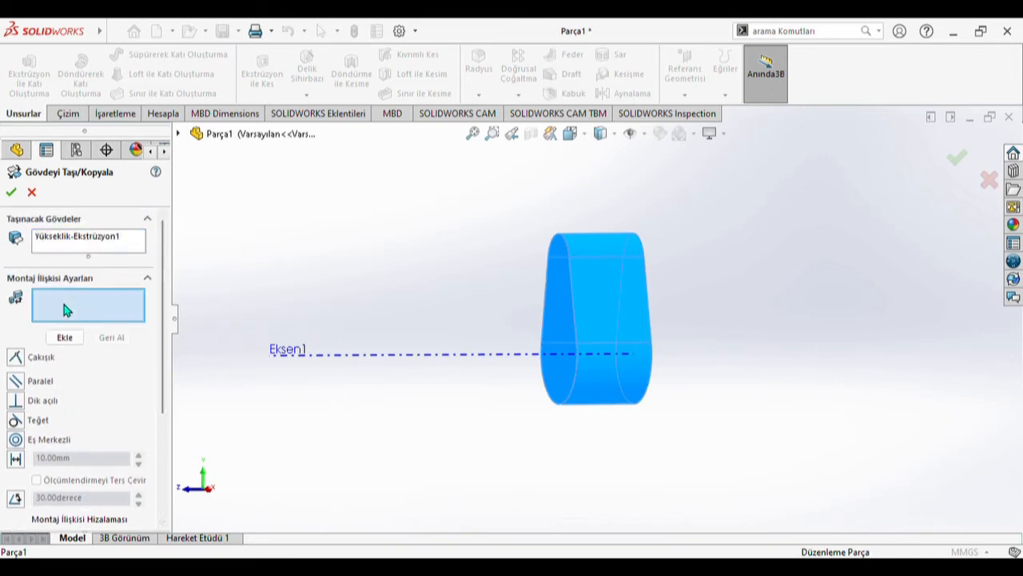
pyautogui.click(75, 240)
pyautogui.press('Delete')
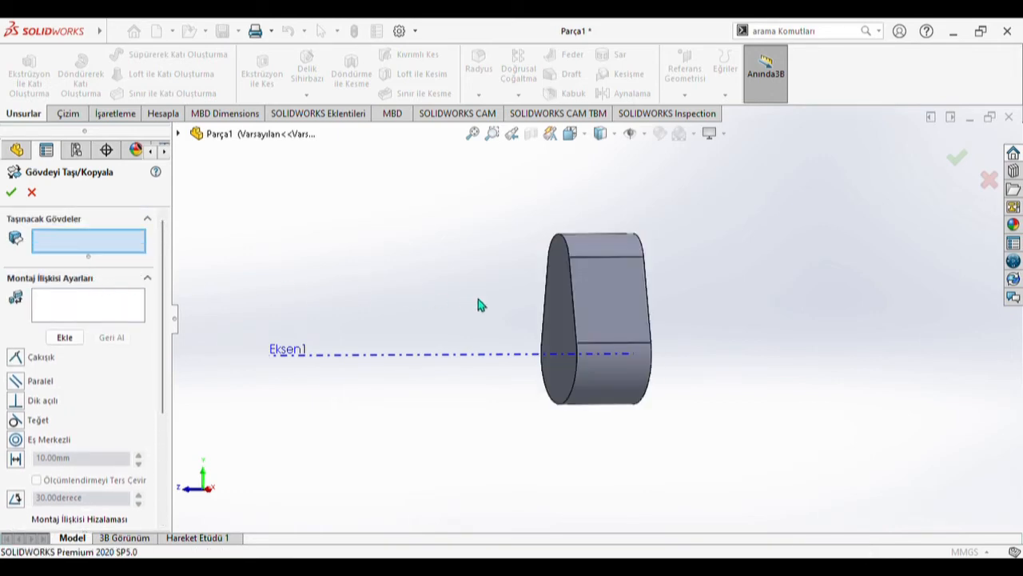
# Choose Eksen1 as the mate entity and the cam as the body to move, and switch to the translate/rotate settings
pyautogui.click(80, 298)
pyautogui.click(314, 361)
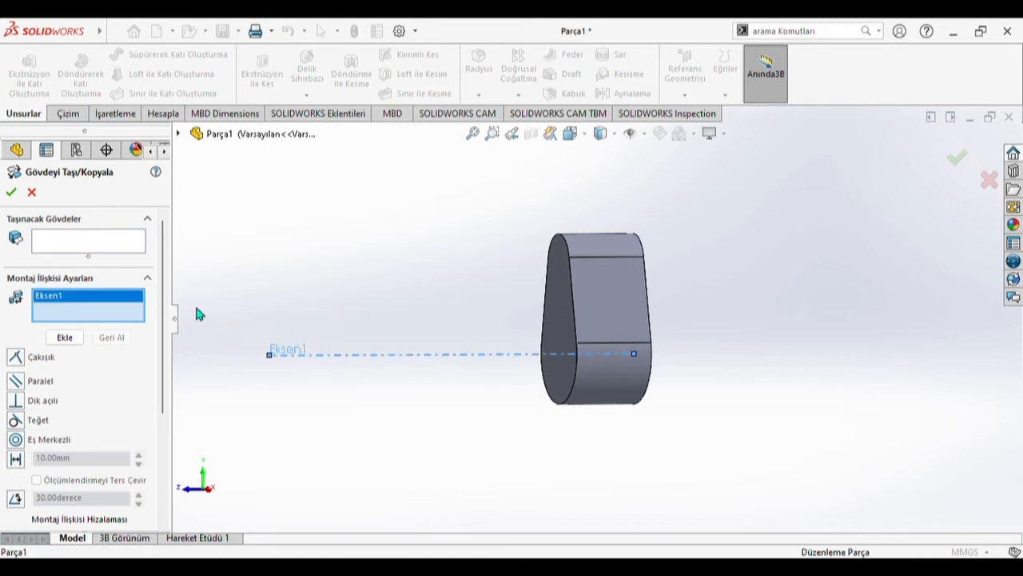
pyautogui.click(98, 248)
pyautogui.click(544, 306)
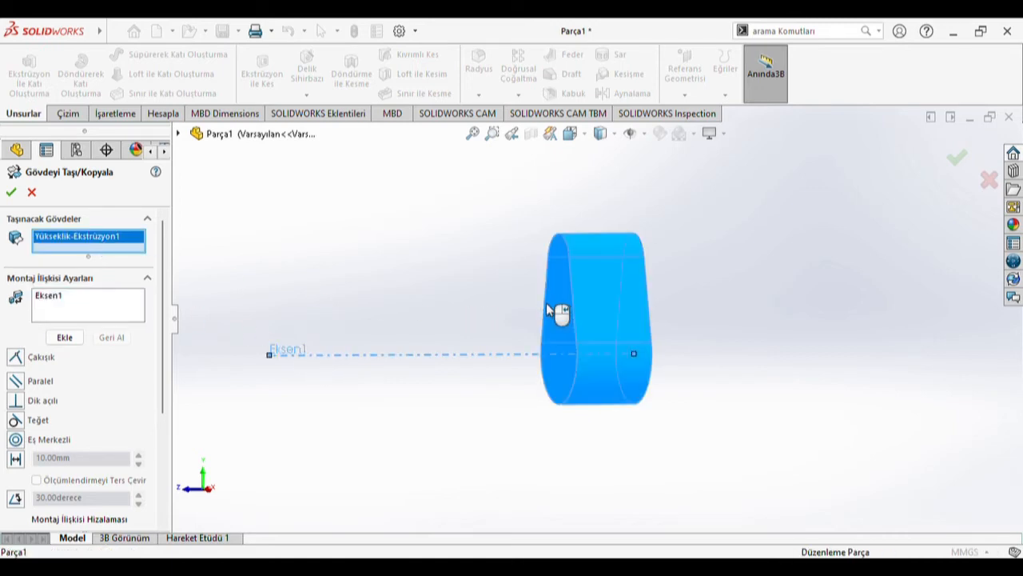
pyautogui.moveTo(162, 339); pyautogui.dragTo(165, 418)
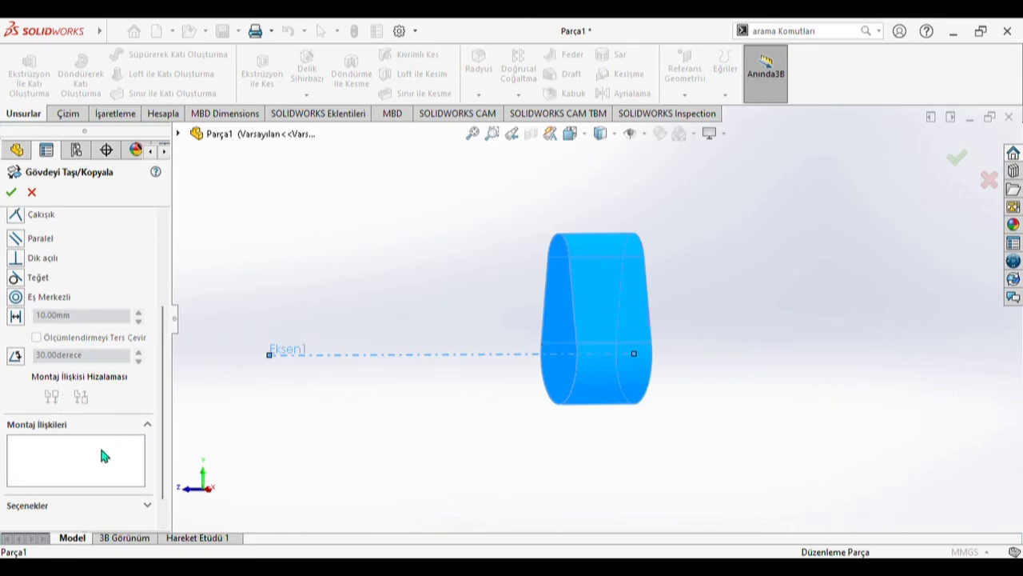
pyautogui.moveTo(164, 420); pyautogui.dragTo(163, 450)
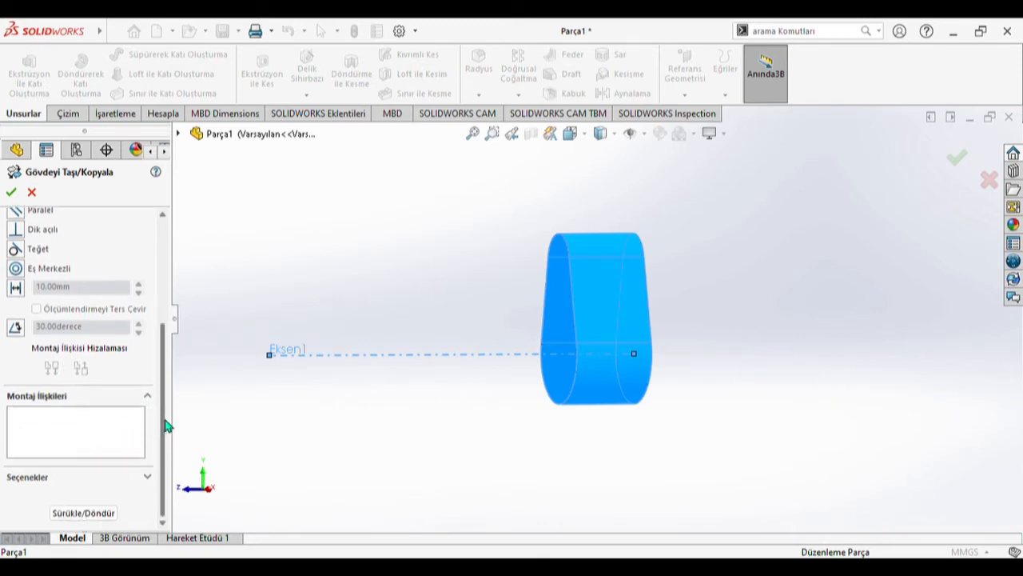
pyautogui.click(85, 513)
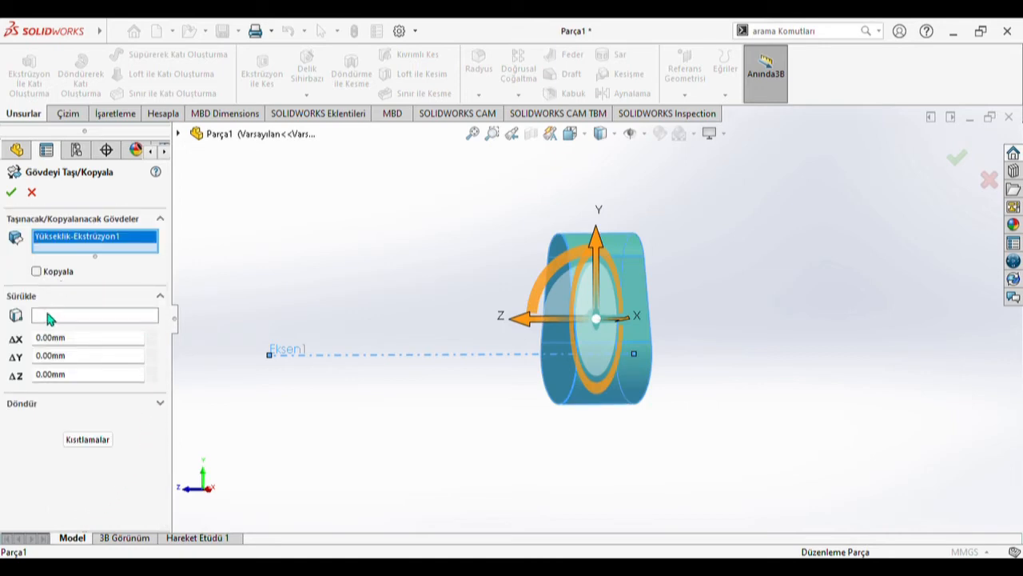
# Create one copy of the cam body, offset 20 mm along the Z axis
pyautogui.click(37, 272)
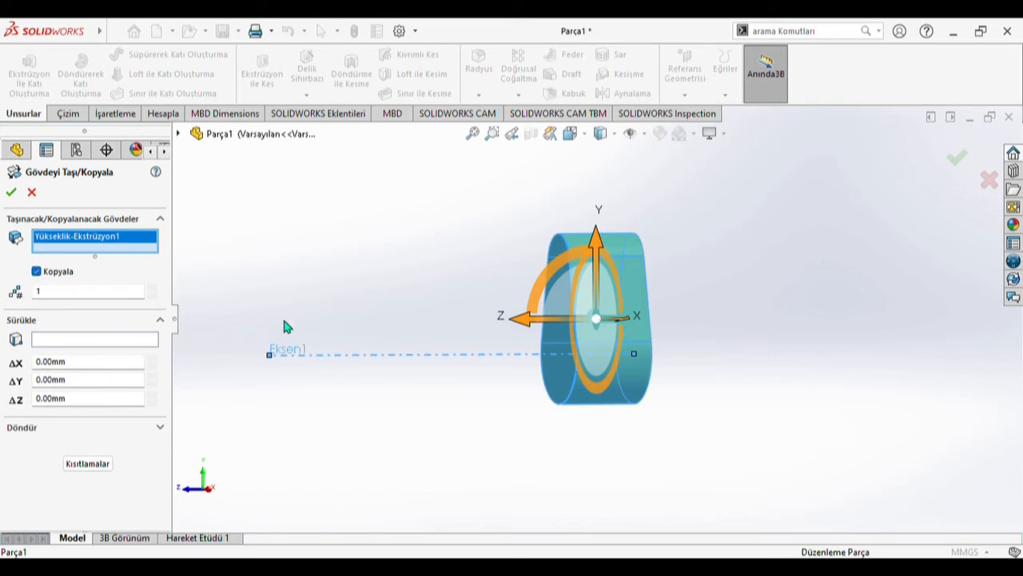
pyautogui.moveTo(515, 338); pyautogui.dragTo(558, 326)
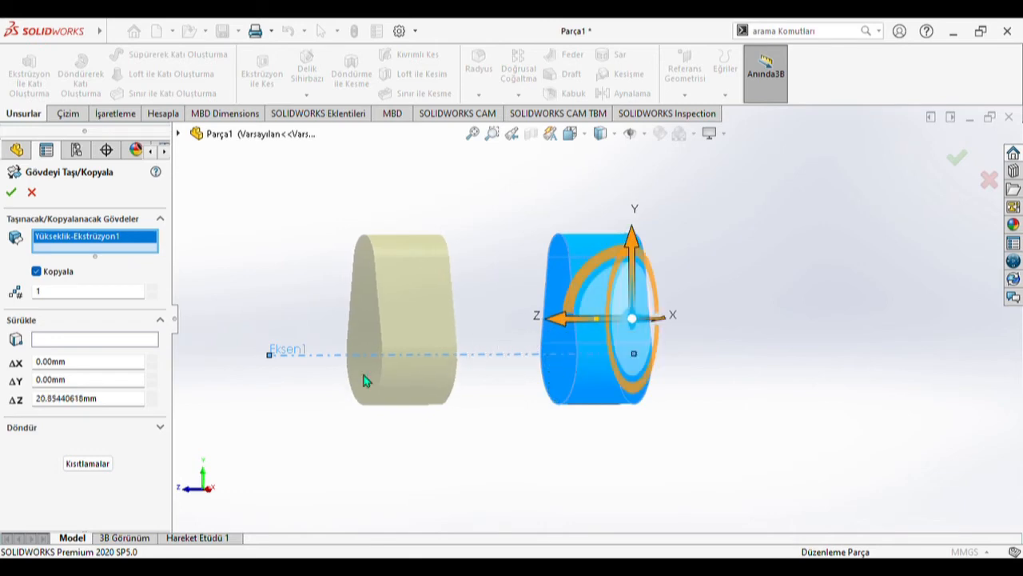
pyautogui.click(109, 400)
pyautogui.write('20')
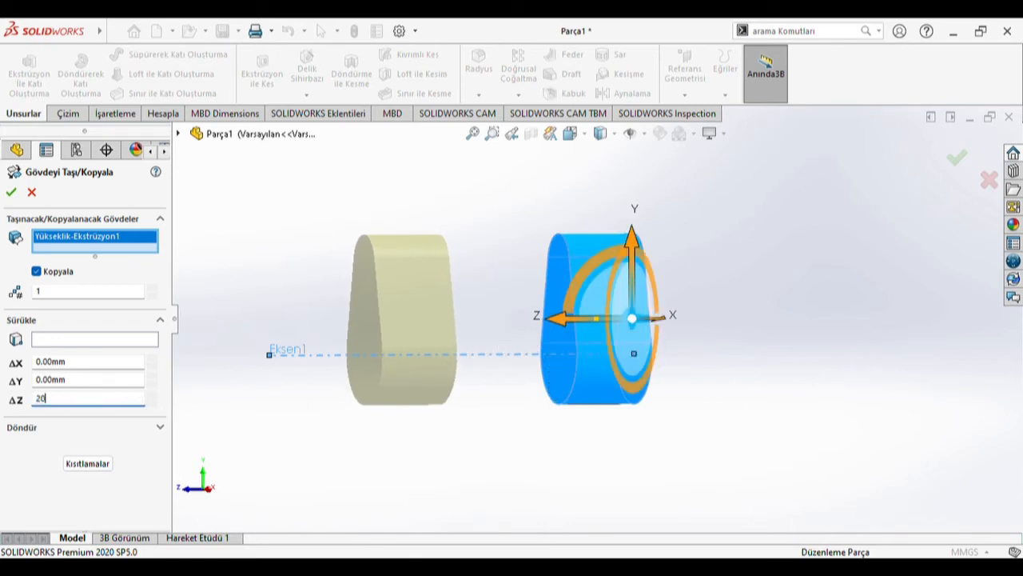
pyautogui.press('Return')
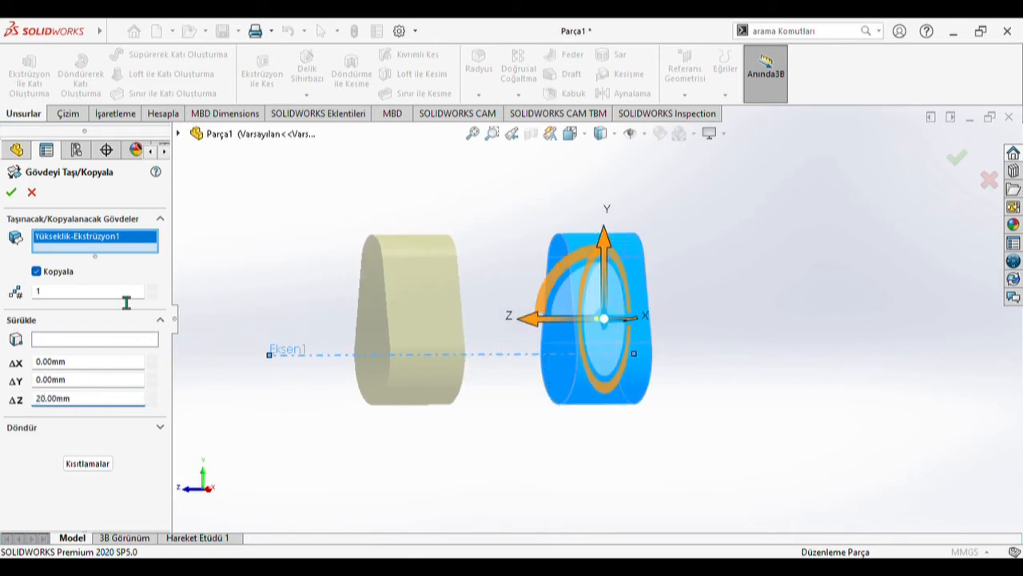
pyautogui.click(11, 192)
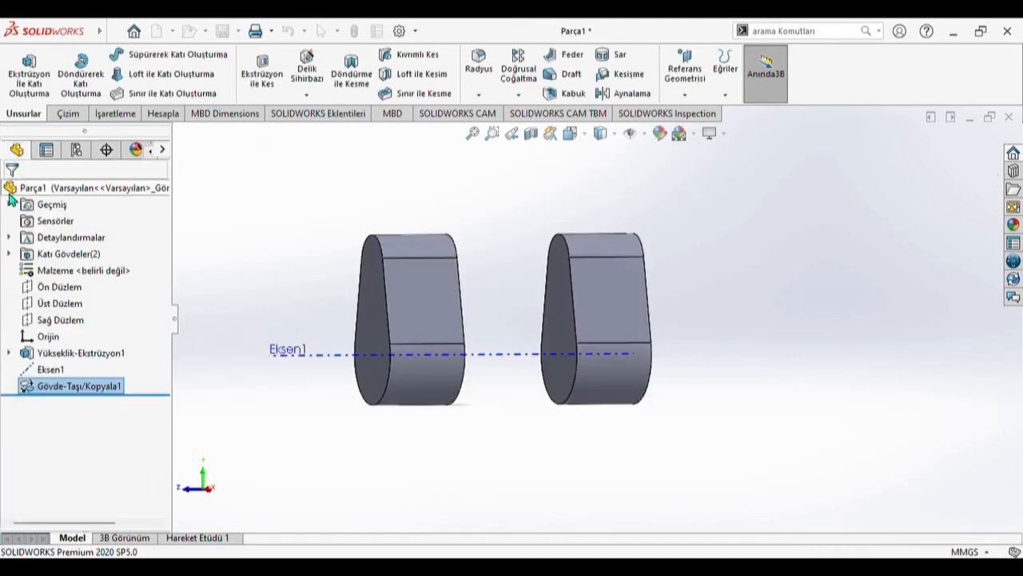
# Reopen the body copy feature and examine its translation and rotation settings
pyautogui.click(72, 388)
pyautogui.click(85, 227)
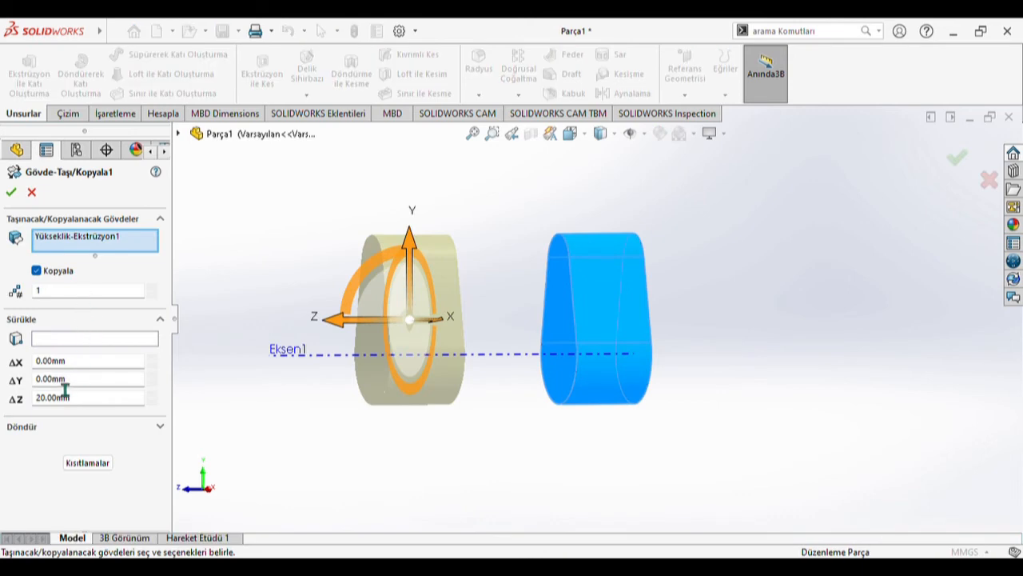
pyautogui.click(59, 387)
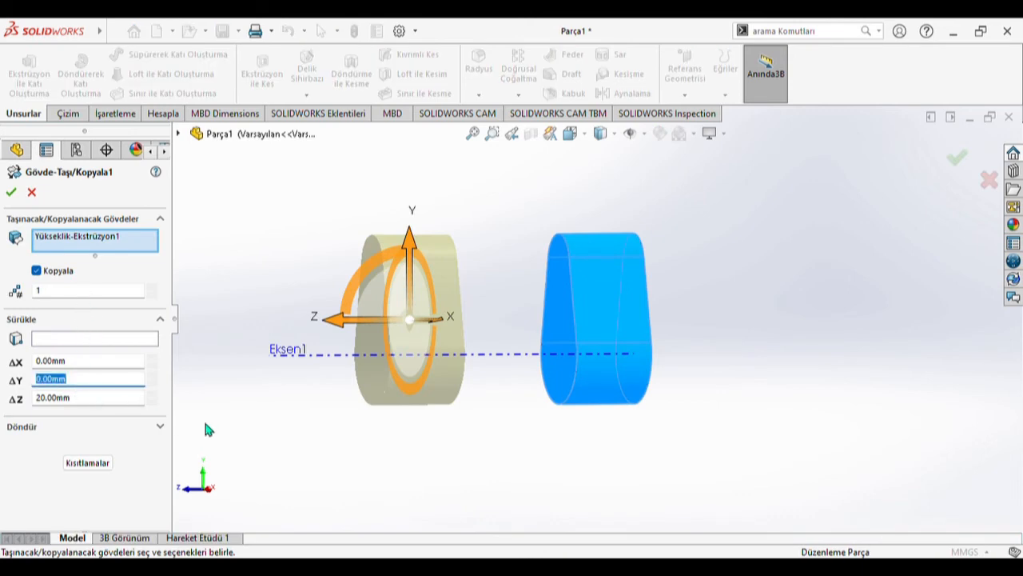
pyautogui.moveTo(247, 417); pyautogui.dragTo(304, 415, button='middle')
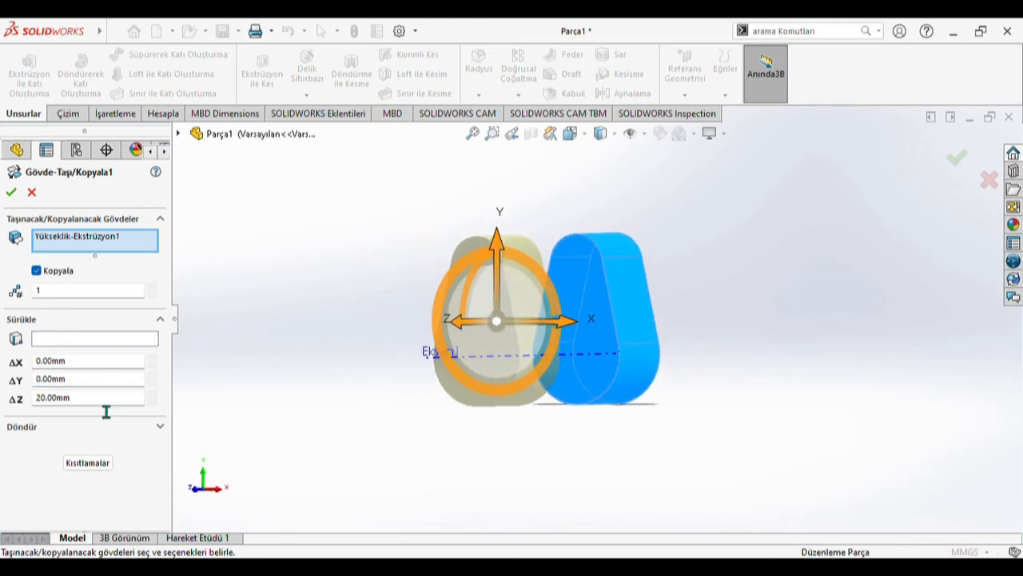
pyautogui.click(159, 429)
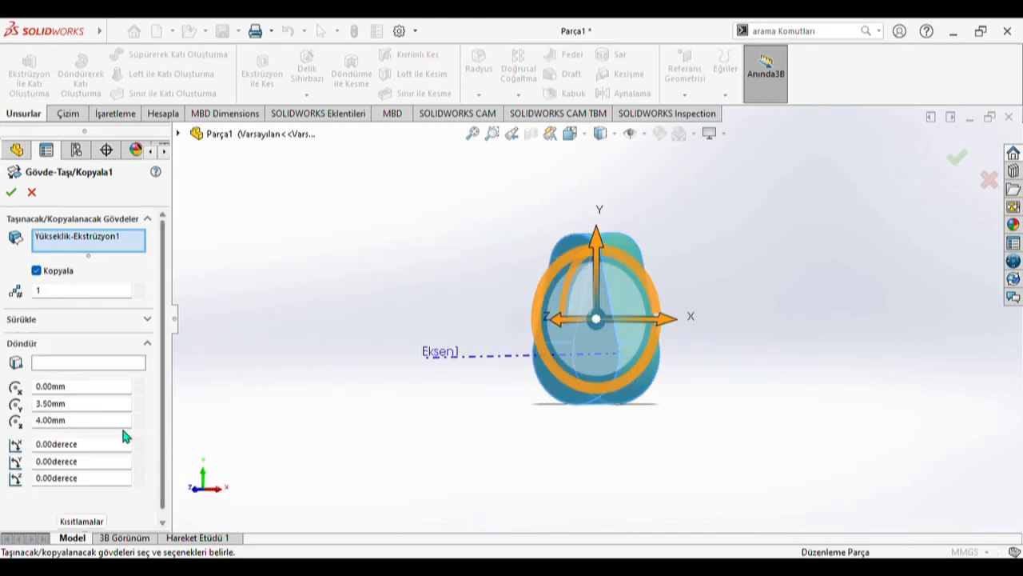
pyautogui.click(11, 192)
pyautogui.moveTo(323, 330); pyautogui.dragTo(264, 333, button='middle')
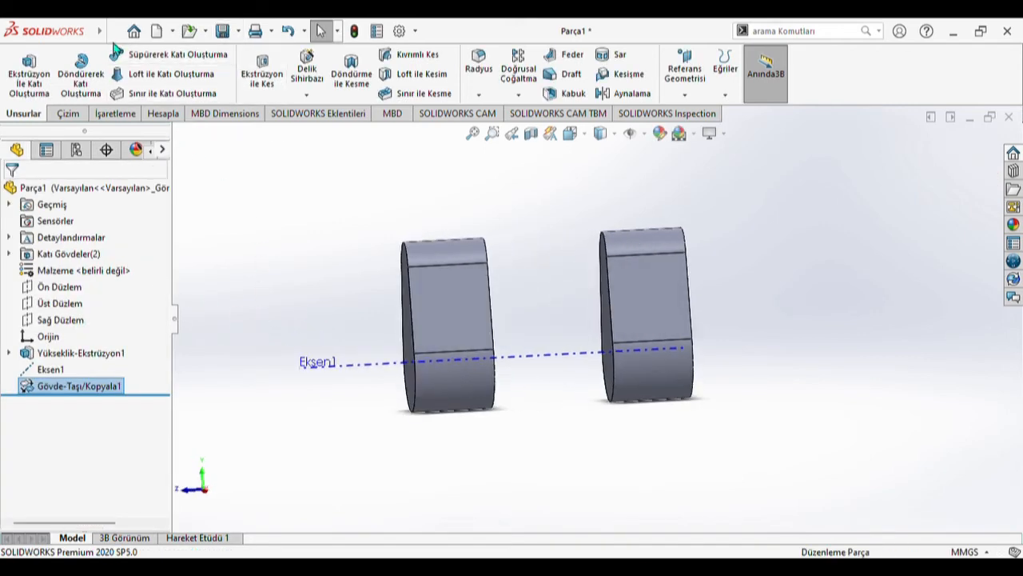
# Rotate the copied front cam body 180 degrees about Eksen1 without making another copy
pyautogui.moveTo(100, 32)
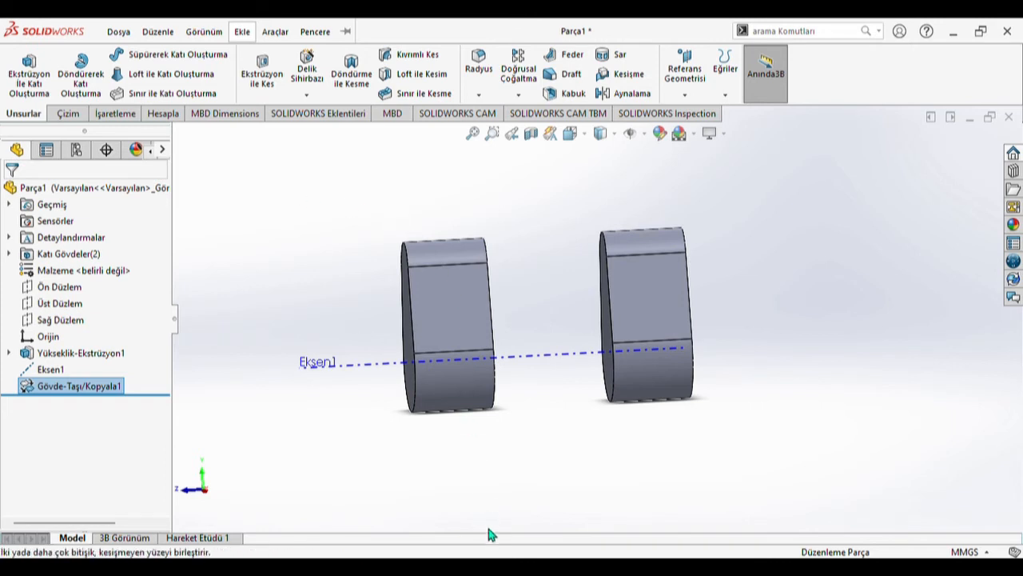
pyautogui.click(421, 318)
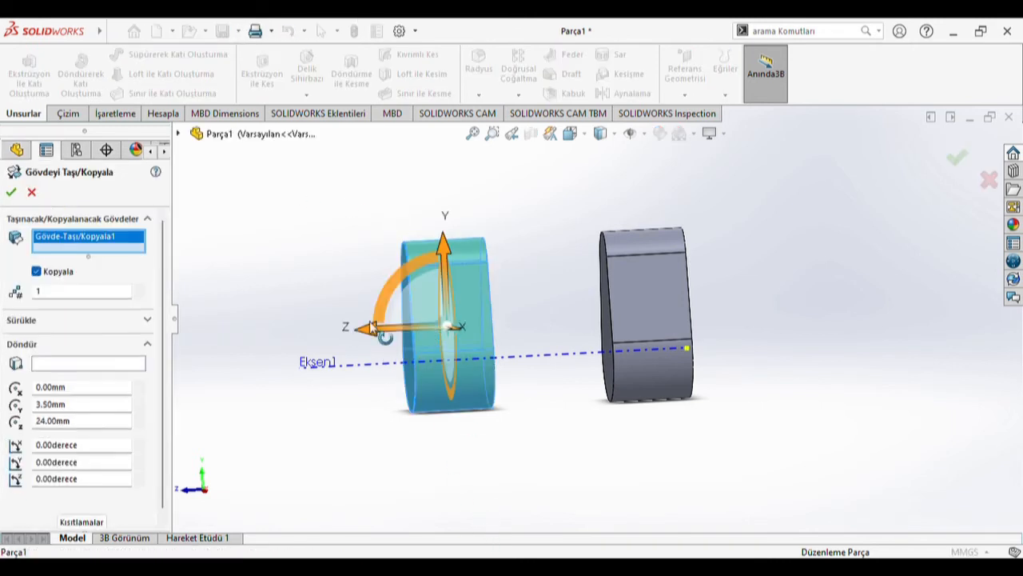
pyautogui.click(56, 273)
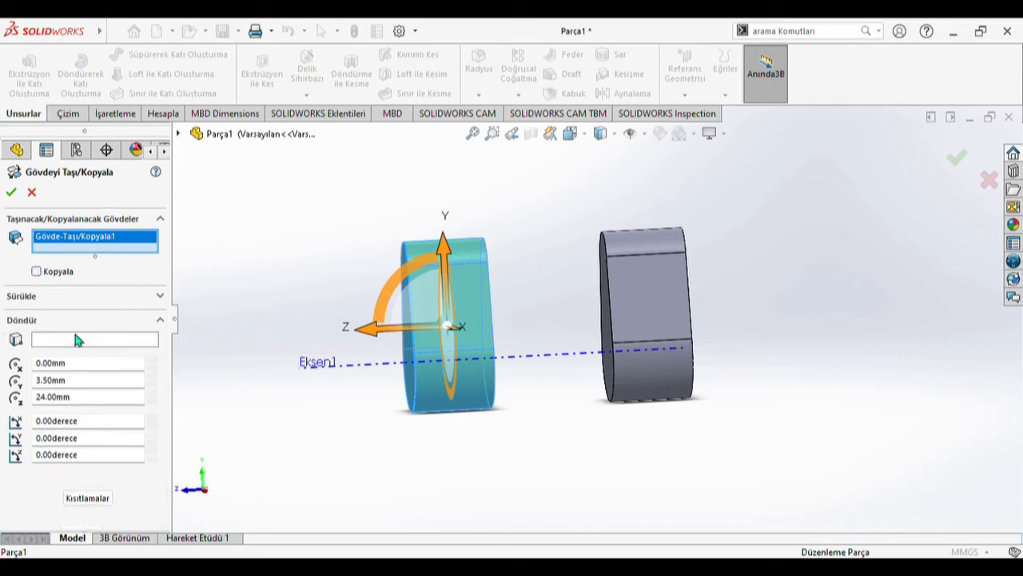
pyautogui.moveTo(347, 331); pyautogui.dragTo(326, 332, button='middle')
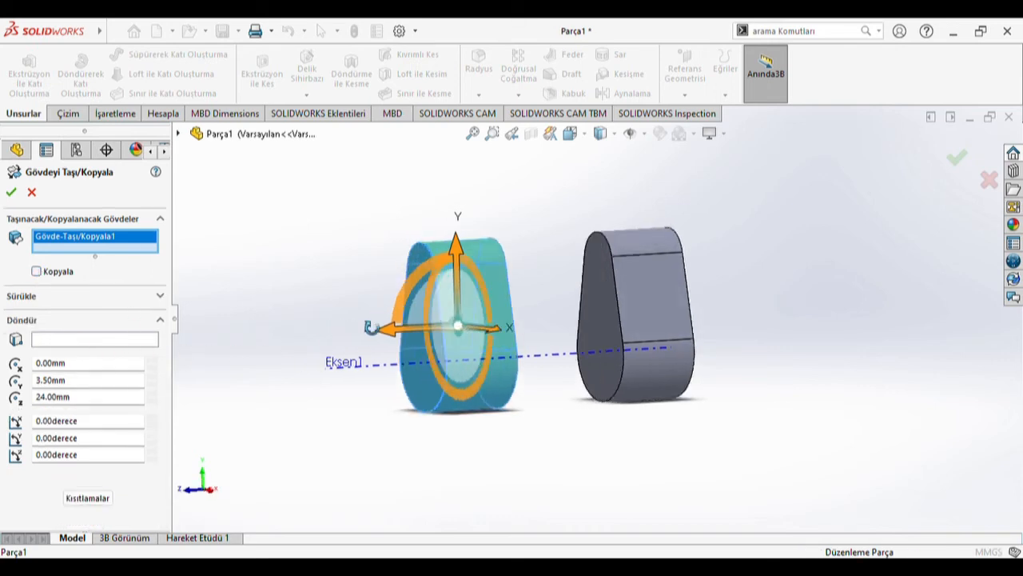
pyautogui.click(68, 341)
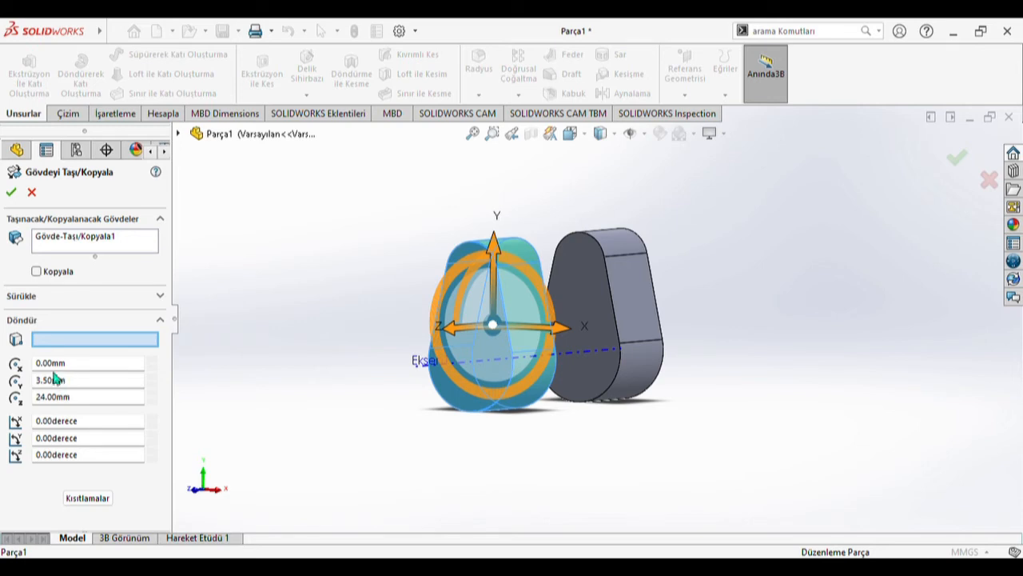
pyautogui.click(432, 364)
pyautogui.click(96, 366)
pyautogui.write('180')
pyautogui.press('Return')
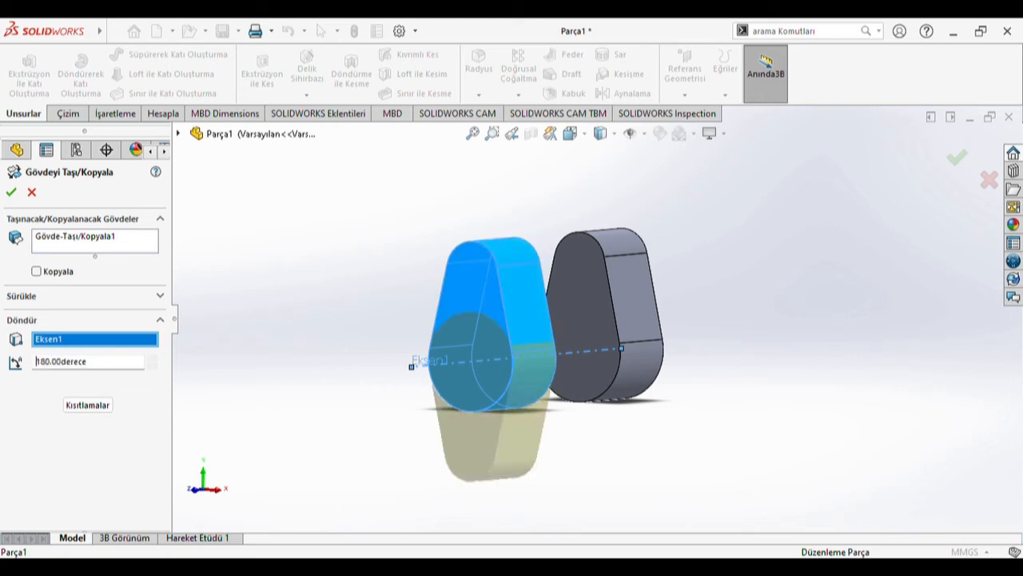
pyautogui.click(12, 194)
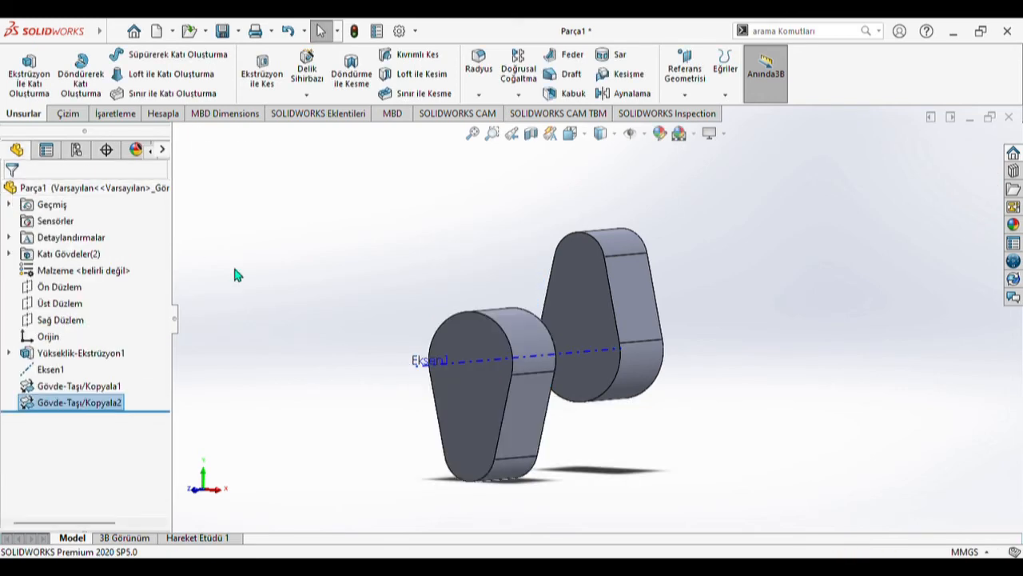
# Sketch a circle about 7.3 mm in diameter on the rotated cam's front face, centred on the origin
pyautogui.moveTo(386, 287); pyautogui.dragTo(379, 326, button='middle')
pyautogui.click(415, 338)
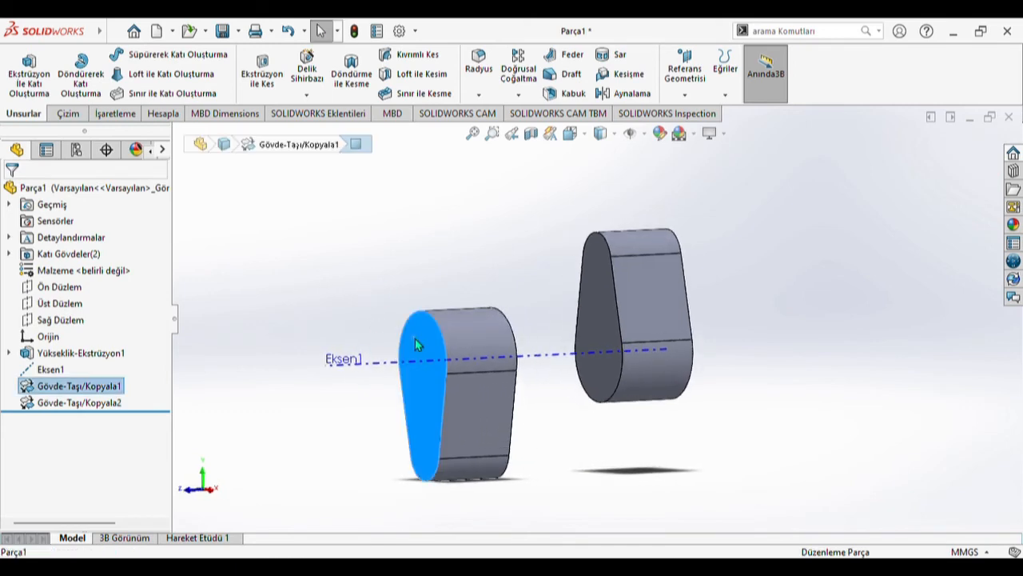
pyautogui.hotkey('ctrl', '8')
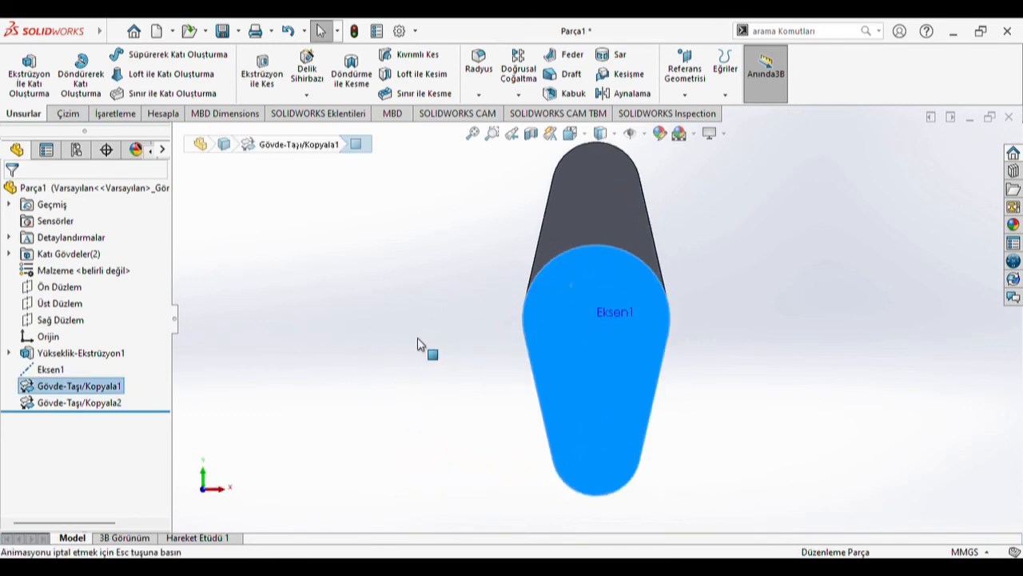
pyautogui.click(65, 112)
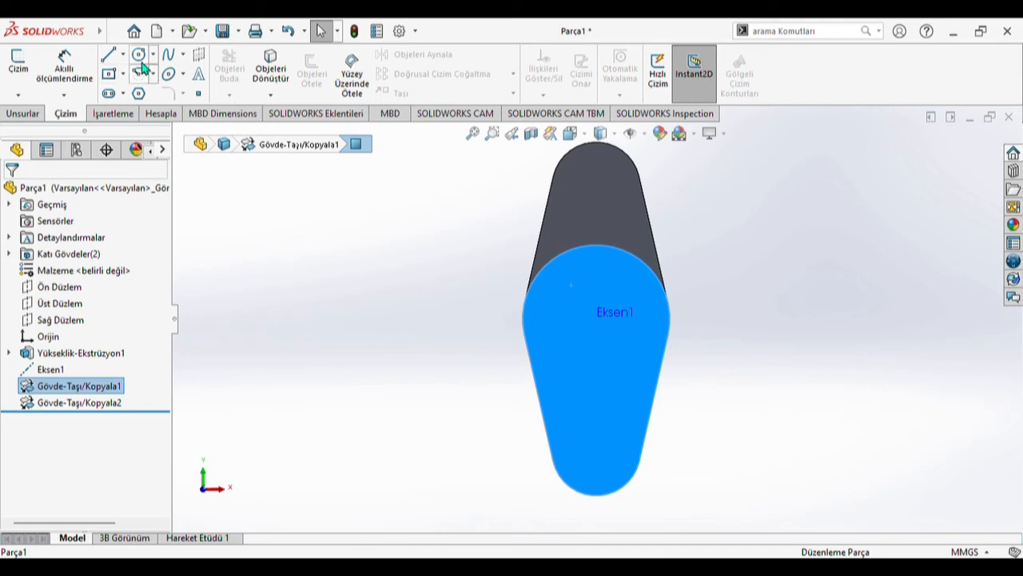
pyautogui.click(139, 55)
pyautogui.click(598, 315)
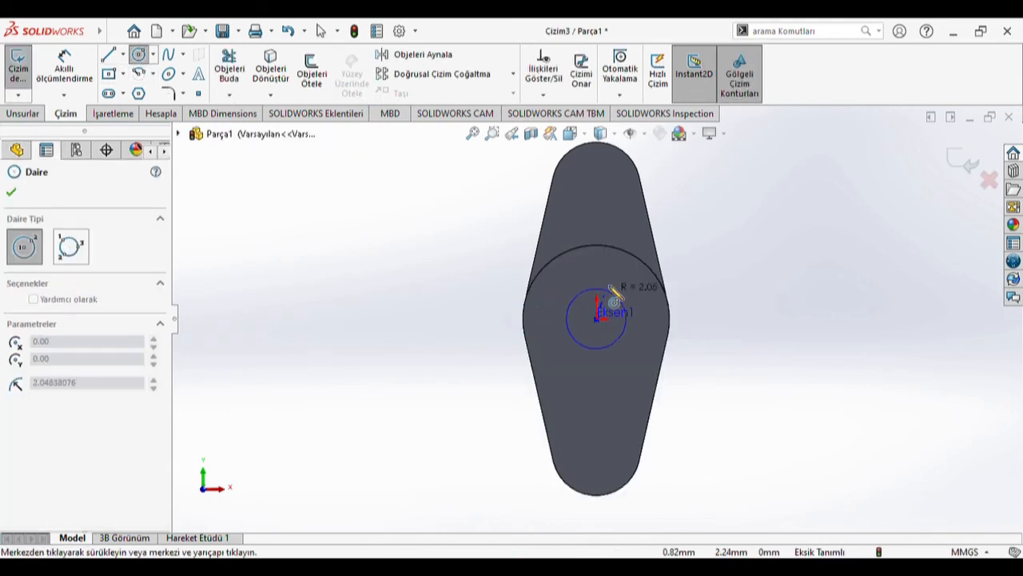
pyautogui.click(616, 275)
# Dimension the circle's diameter as 8 mm
pyautogui.click(64, 68)
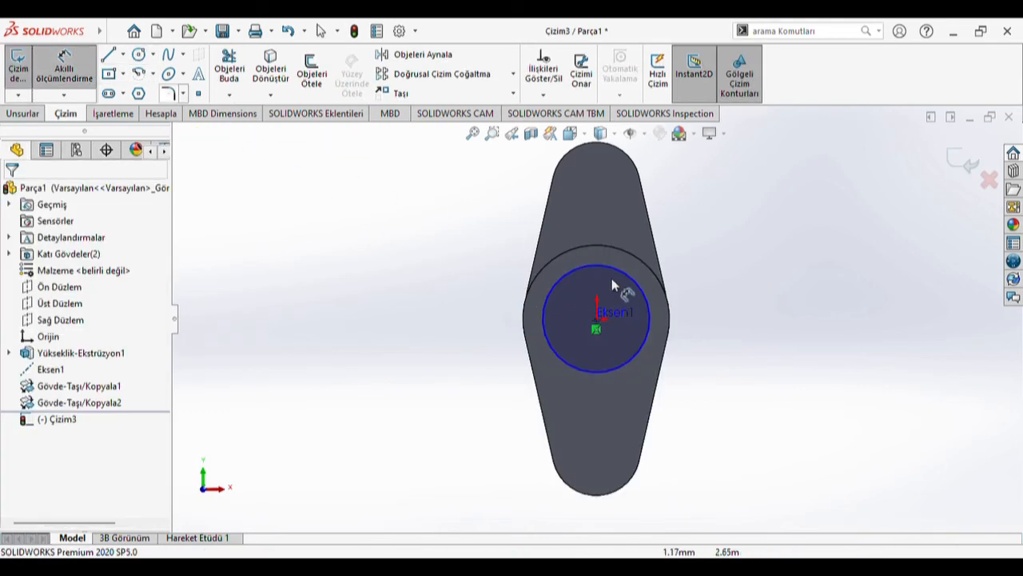
pyautogui.click(582, 266)
pyautogui.click(434, 215)
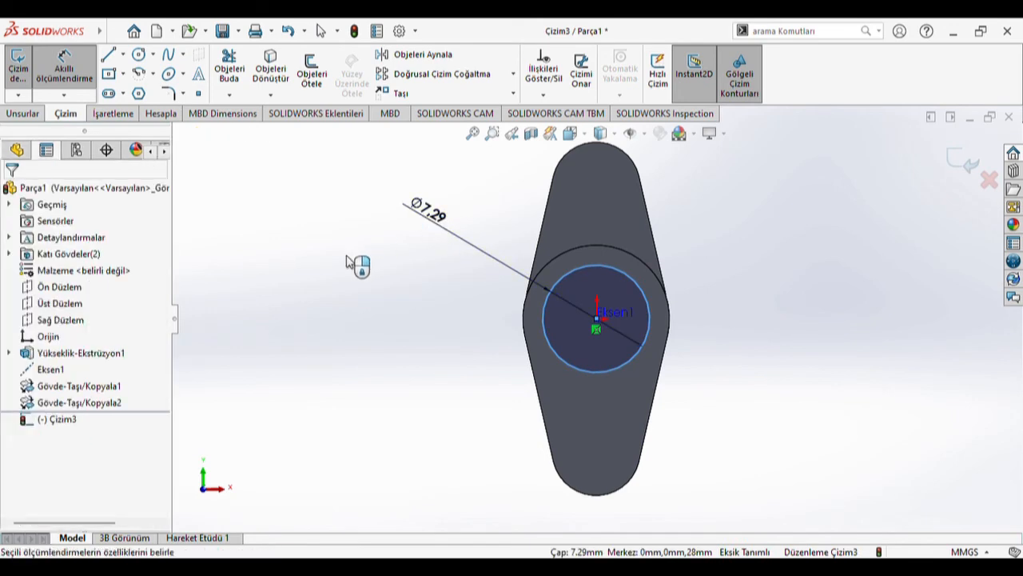
pyautogui.write('8')
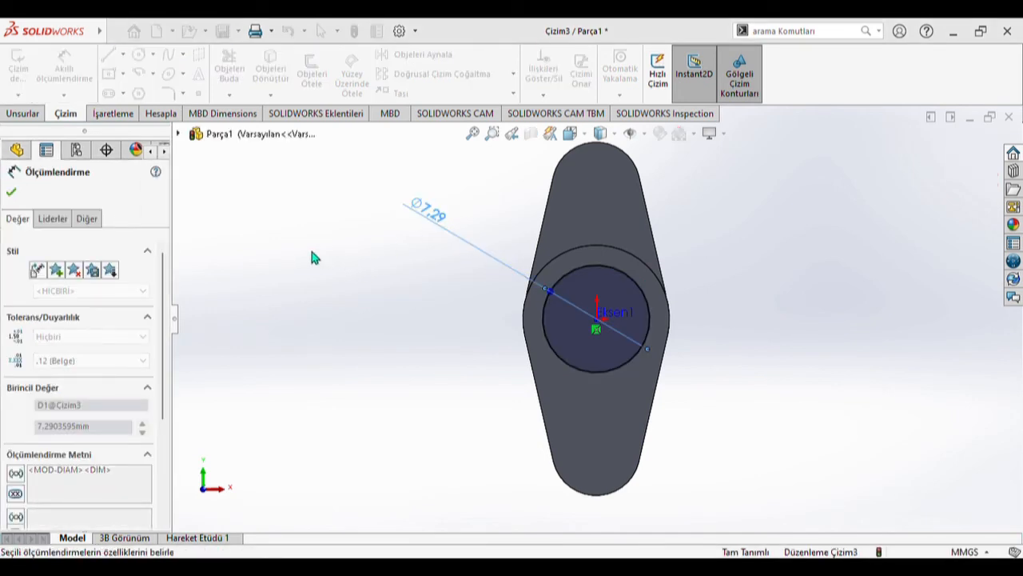
pyautogui.press('Return')
# Extrude the 8 mm circle 44 mm through both cams and 15 mm in the opposite direction, merging the result
pyautogui.moveTo(408, 308); pyautogui.dragTo(270, 286, button='middle')
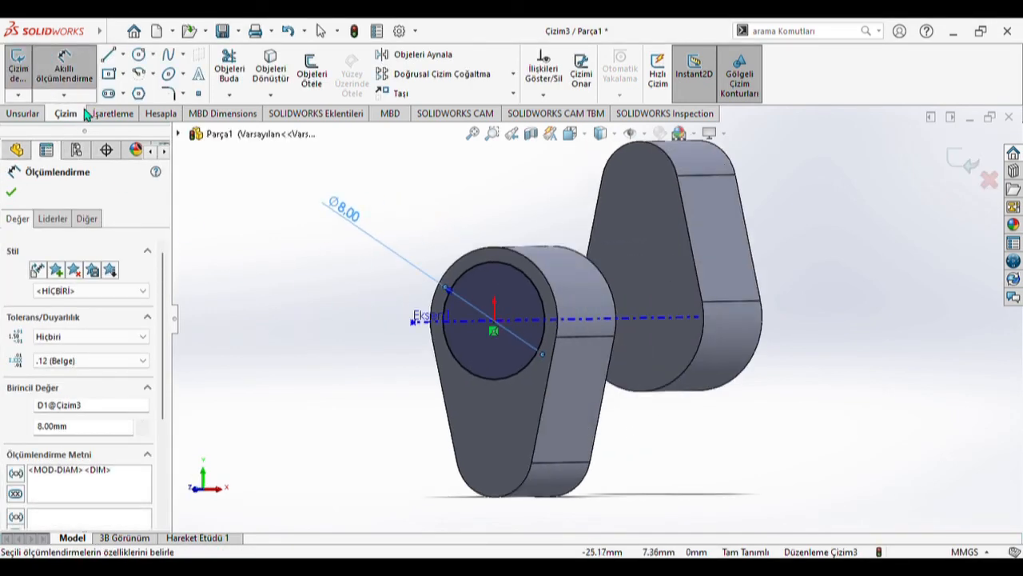
pyautogui.click(23, 112)
pyautogui.click(29, 80)
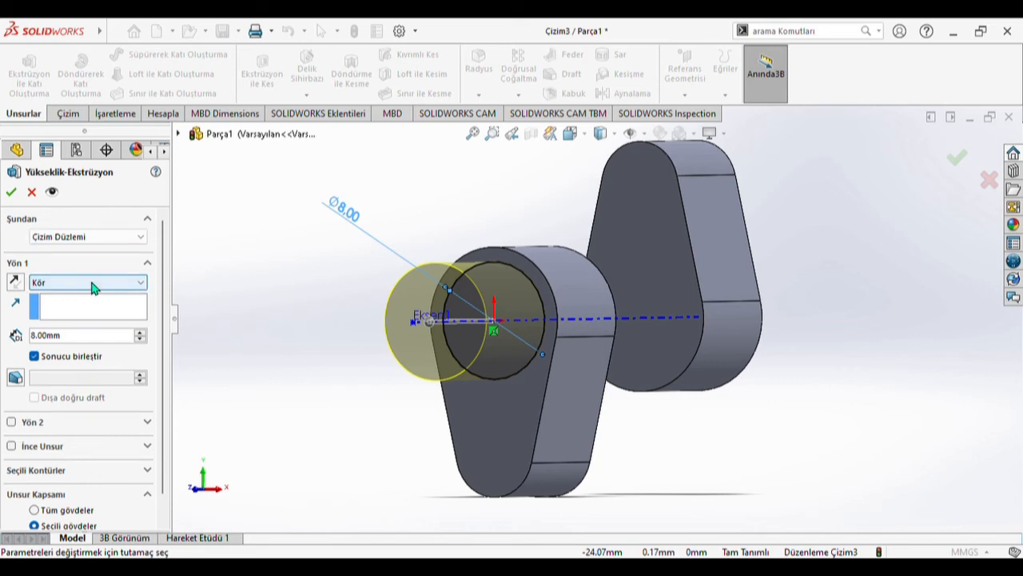
pyautogui.moveTo(583, 377); pyautogui.dragTo(541, 370, button='middle')
pyautogui.moveTo(263, 339); pyautogui.dragTo(980, 300)
pyautogui.scroll(3, 925, 336)
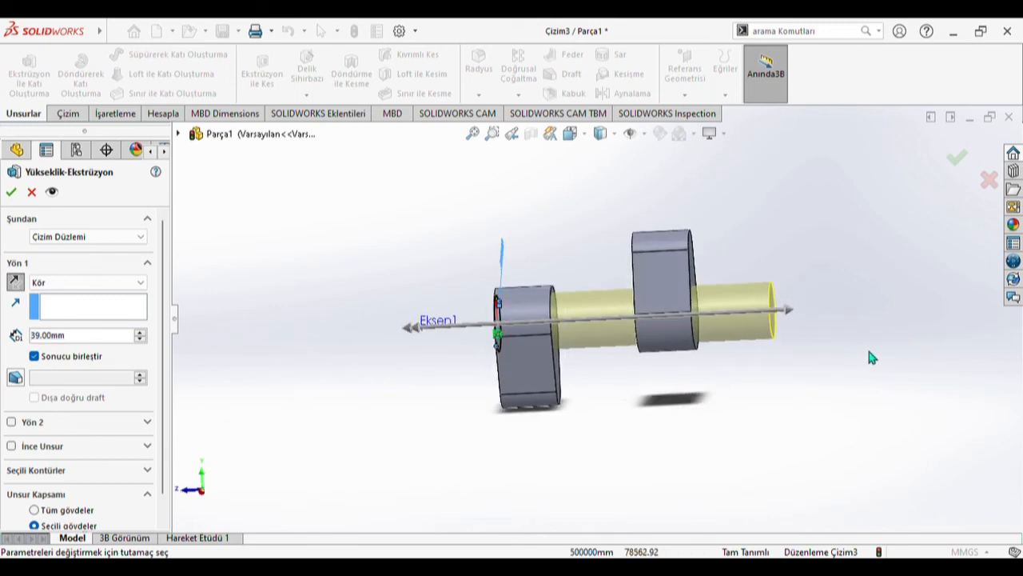
pyautogui.moveTo(800, 325); pyautogui.dragTo(854, 308)
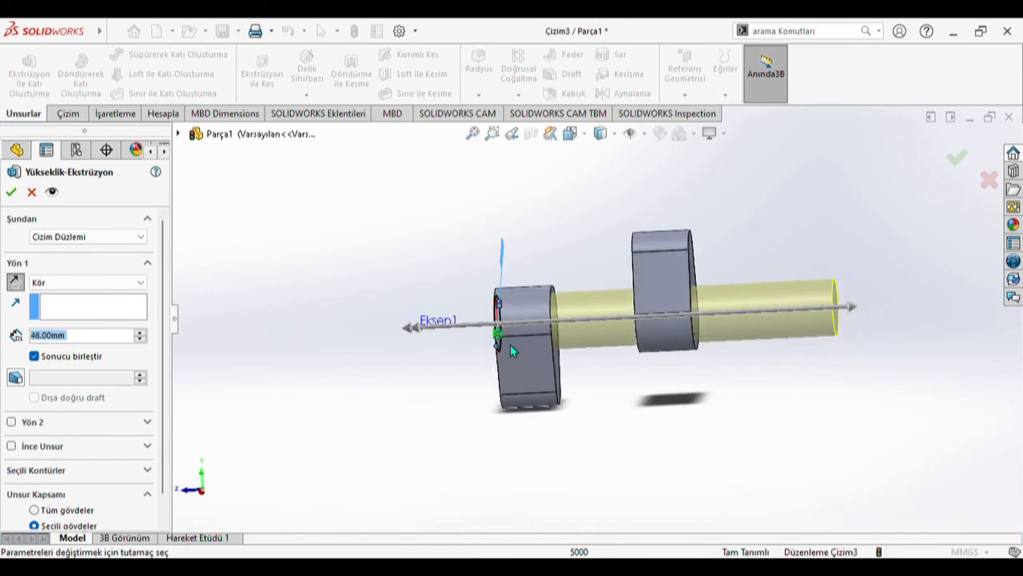
pyautogui.moveTo(414, 336)
pyautogui.mouseDown()
pyautogui.moveTo(378, 339)
pyautogui.moveTo(397, 336)
pyautogui.moveTo(381, 339)
pyautogui.moveTo(389, 340)
pyautogui.mouseUp()
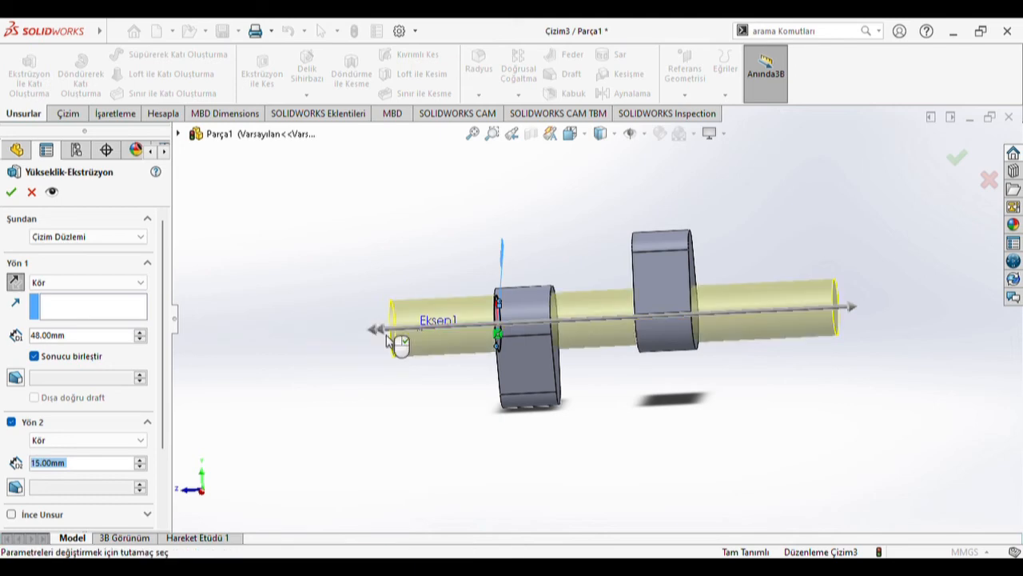
pyautogui.moveTo(857, 318)
pyautogui.mouseDown()
pyautogui.moveTo(788, 326)
pyautogui.moveTo(809, 338)
pyautogui.mouseUp()
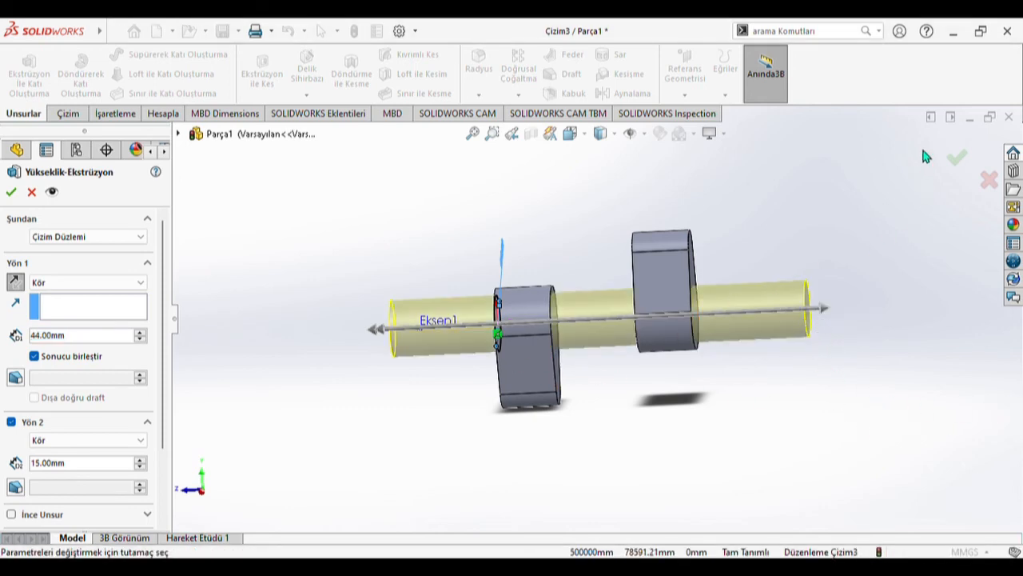
pyautogui.click(12, 193)
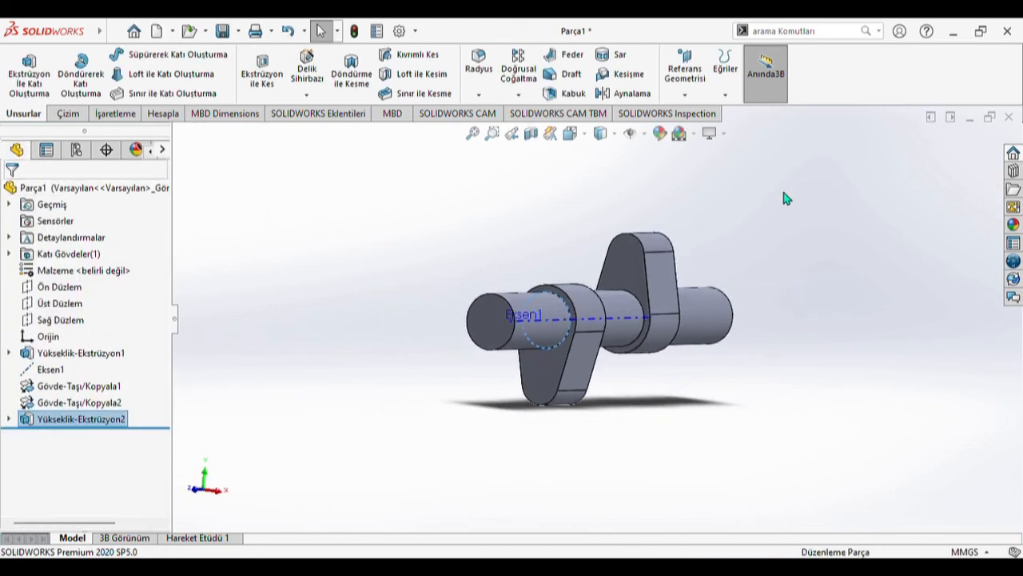
# Save the part under the file name "kam mili çizim"
pyautogui.moveTo(773, 264); pyautogui.dragTo(514, 293, button='middle')
pyautogui.click(414, 251)
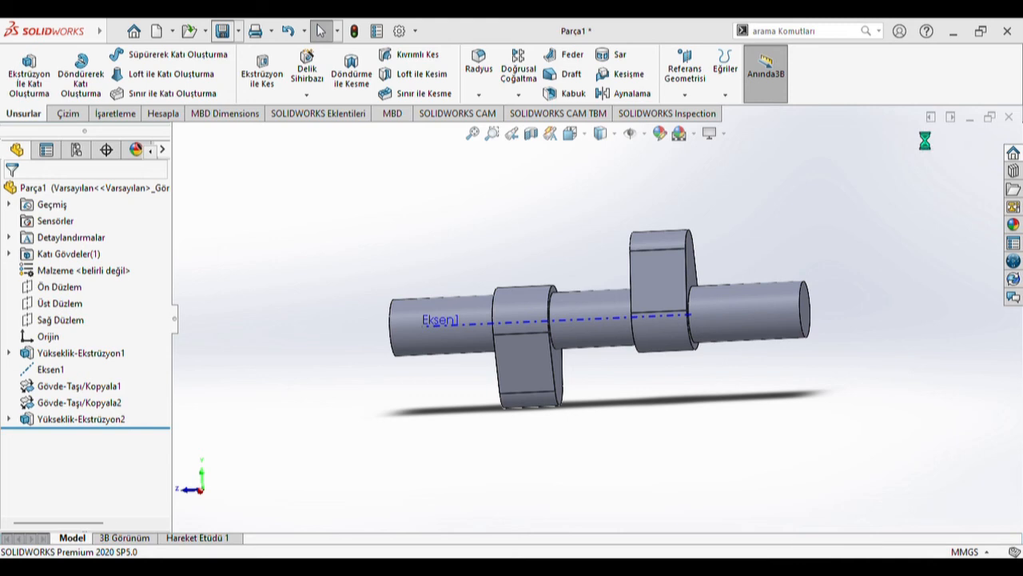
pyautogui.moveTo(728, 260); pyautogui.dragTo(370, 193, button='middle')
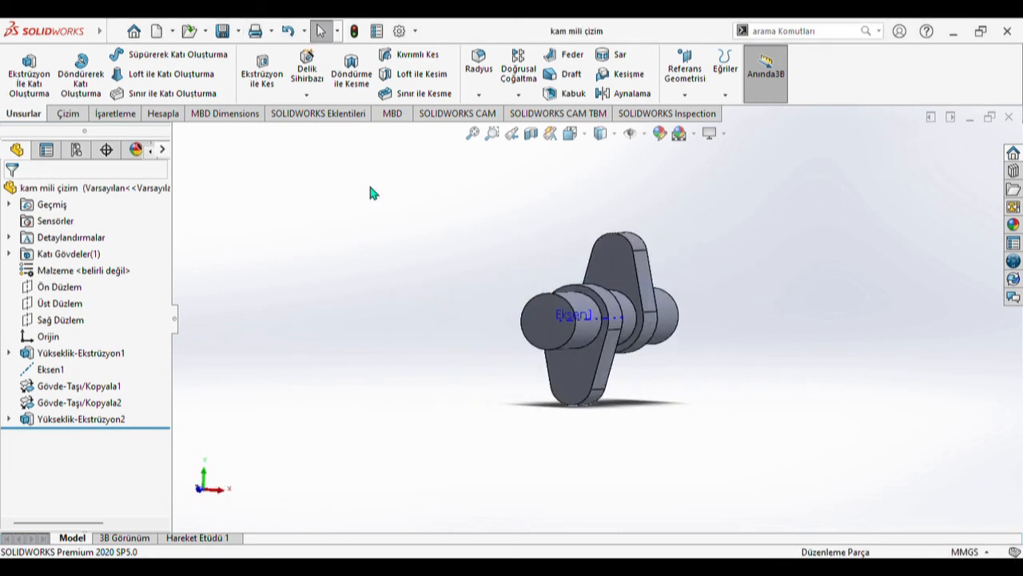
# Assign the material 1.4571 (X6CrNiMoTi17-12-2) to the camshaft and save the part
pyautogui.click(71, 271)
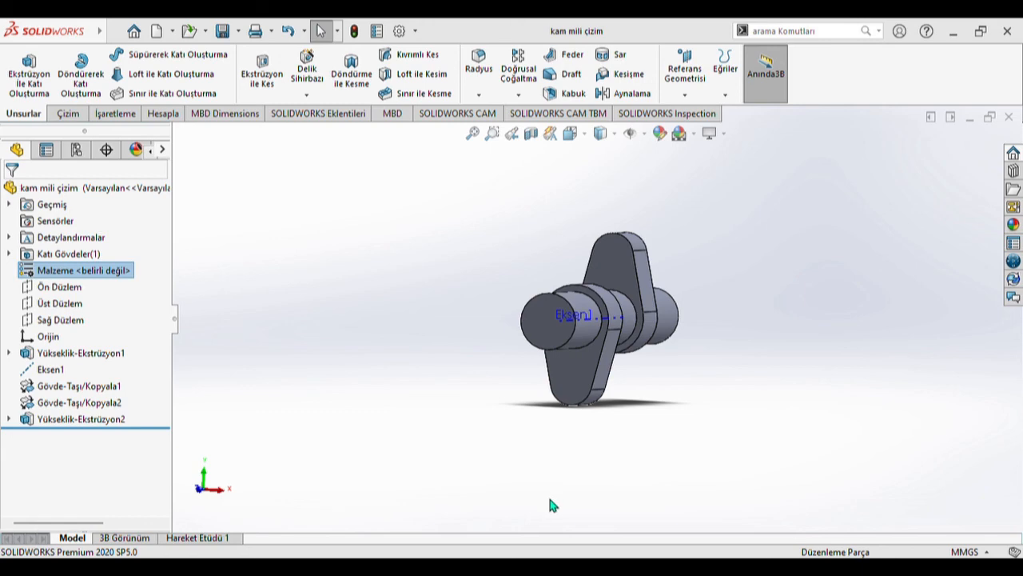
pyautogui.moveTo(628, 324); pyautogui.dragTo(575, 312, button='middle')
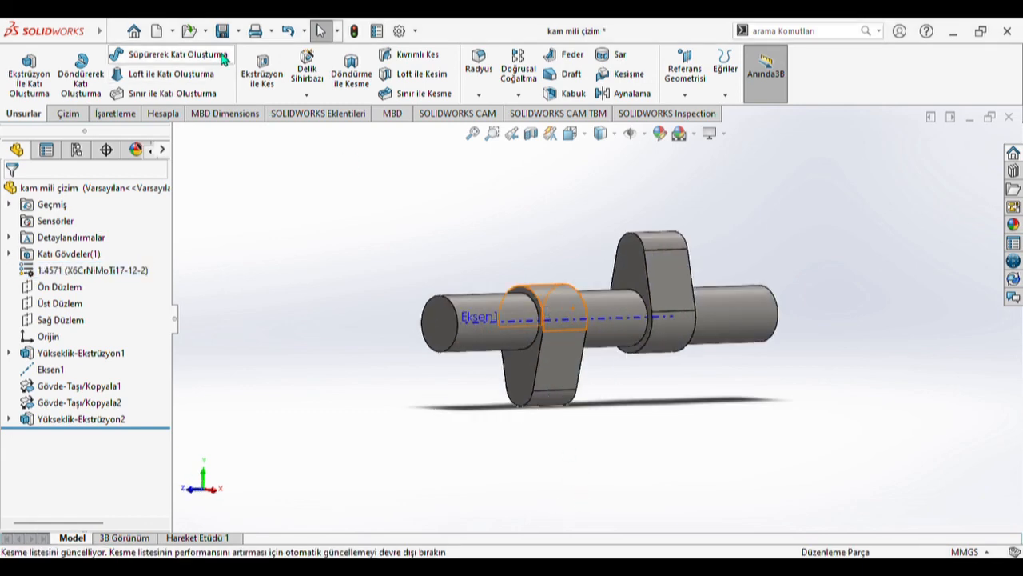
pyautogui.moveTo(836, 222); pyautogui.dragTo(580, 357, button='middle')
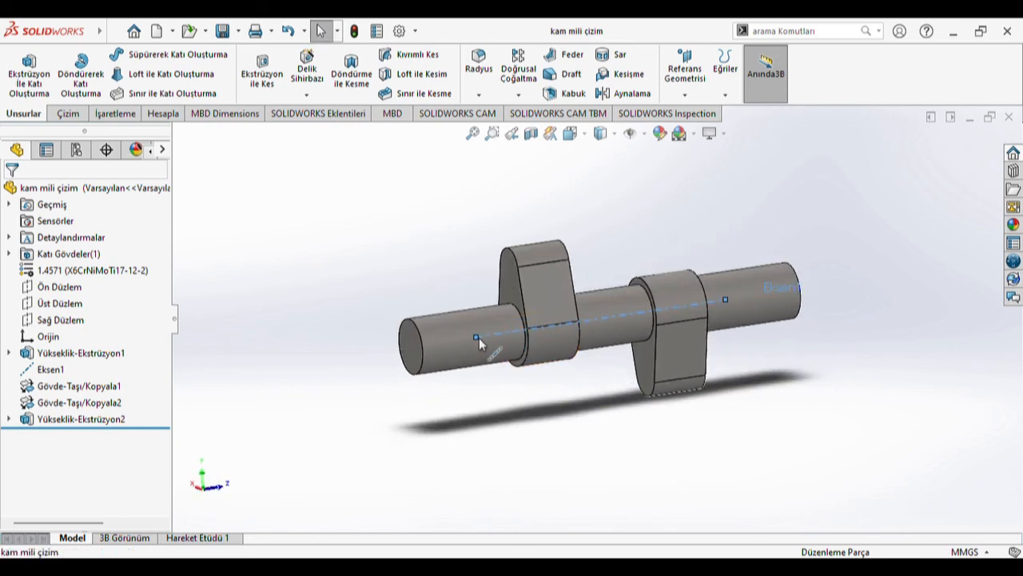
# Stretch the displayed line of Eksen1 past both ends of the shaft and save the part
pyautogui.click(620, 316)
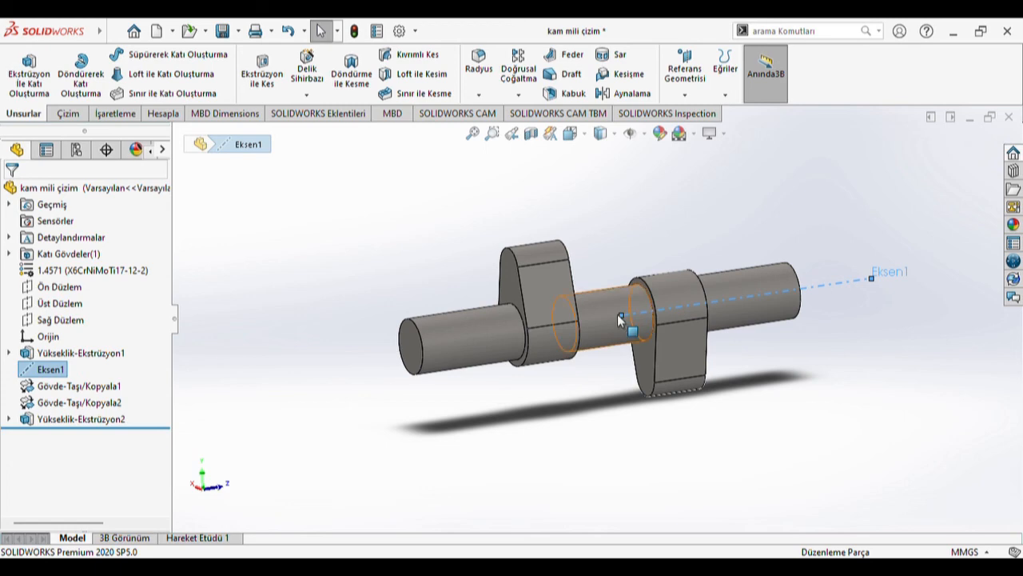
pyautogui.moveTo(631, 326); pyautogui.dragTo(362, 370)
pyautogui.click(432, 260)
pyautogui.moveTo(773, 233); pyautogui.dragTo(448, 340, button='middle')
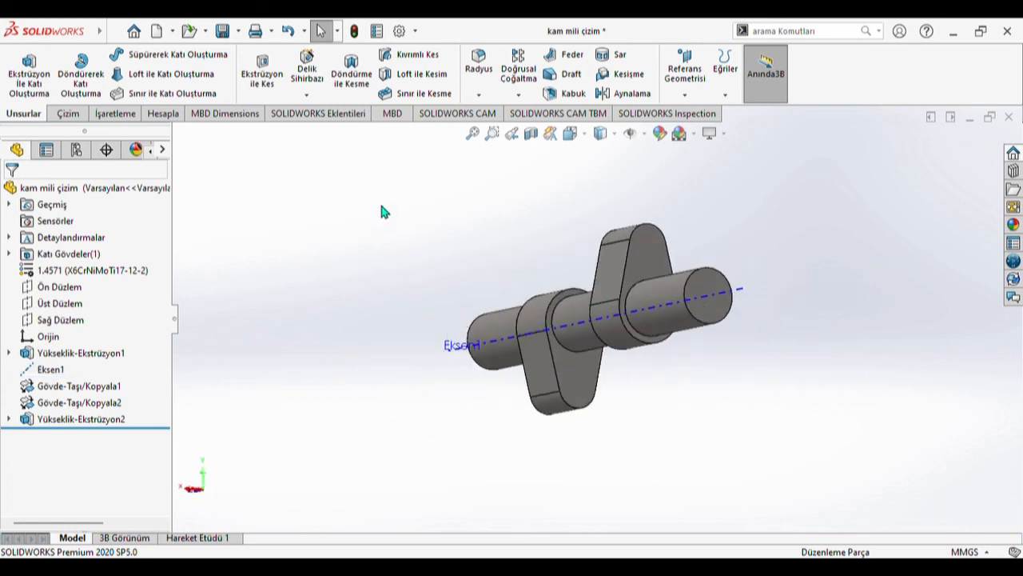
pyautogui.click(223, 30)
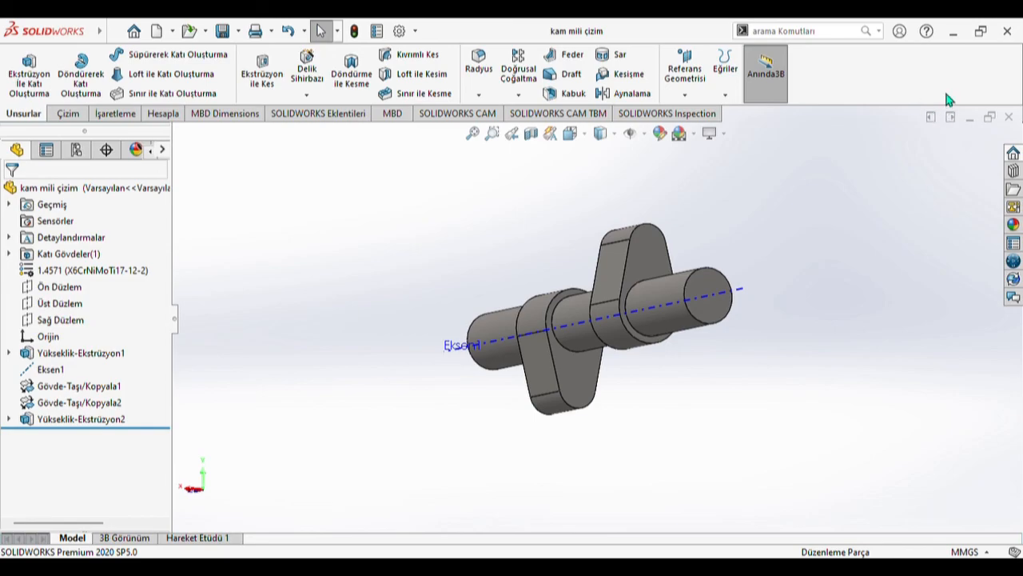